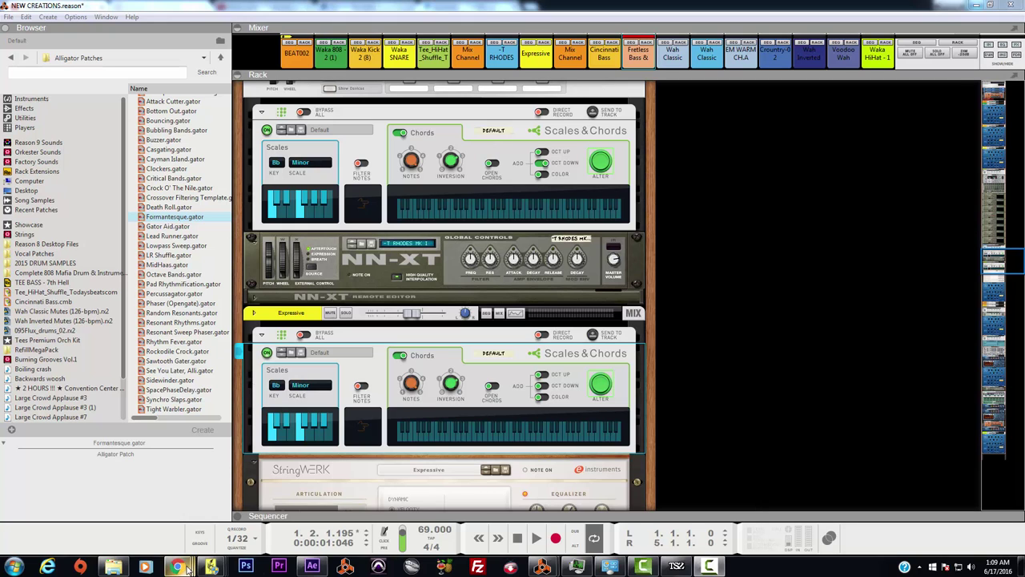
Step: Switch to Chrome and read the viewer comments under the Reason 9 Scales and Chords video on YouTube
mouse_move(183, 567)
left_click(304, 525)
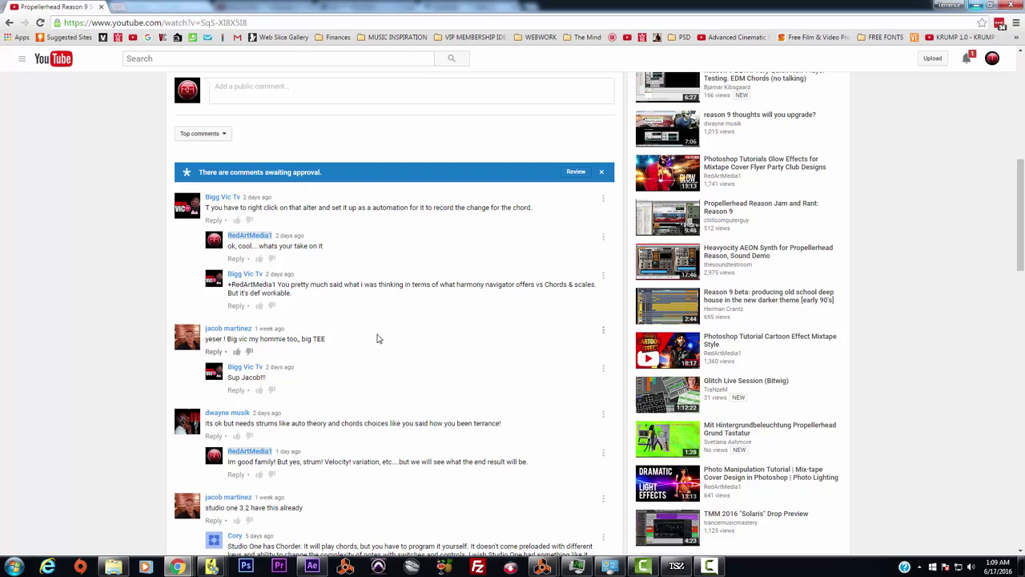
scroll(381, 339, "up", 6)
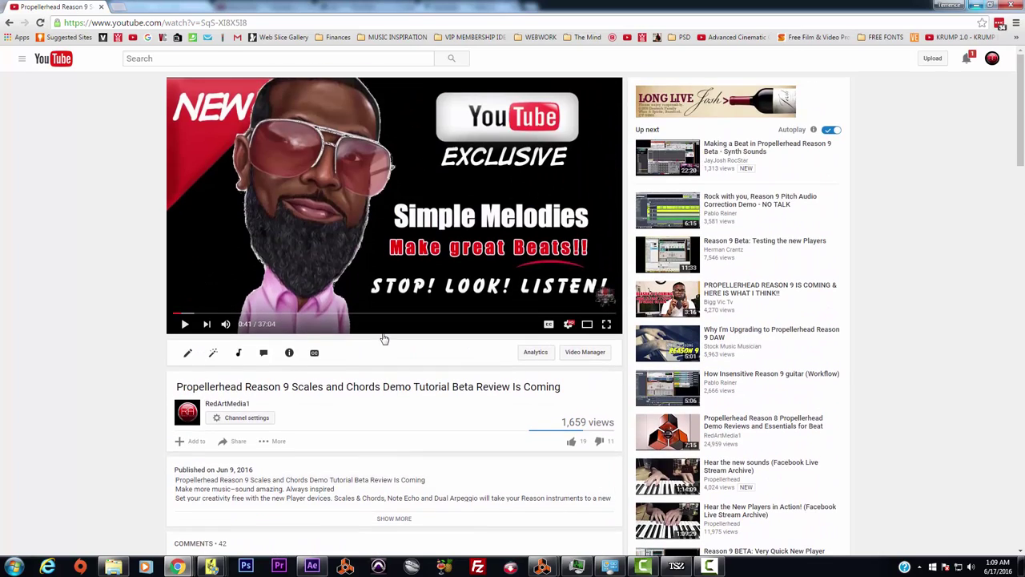
scroll(384, 339, "down", 6)
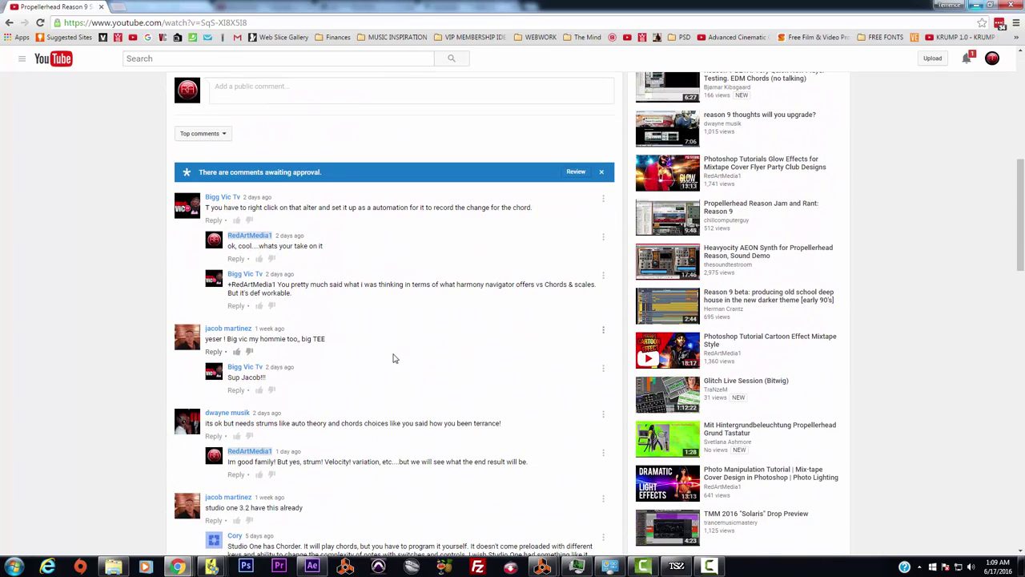
scroll(393, 358, "down", 2)
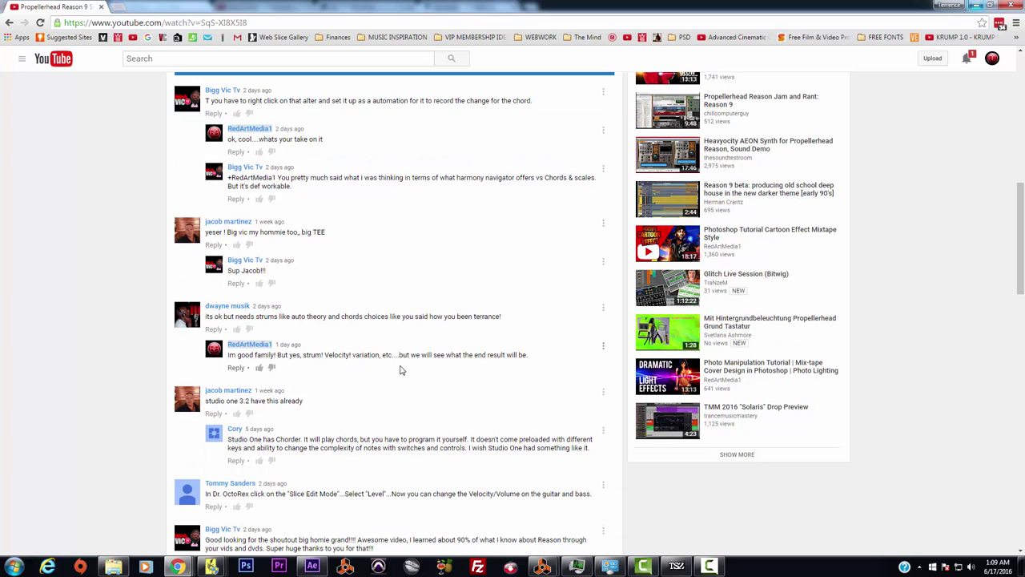
scroll(396, 297, "down", 5)
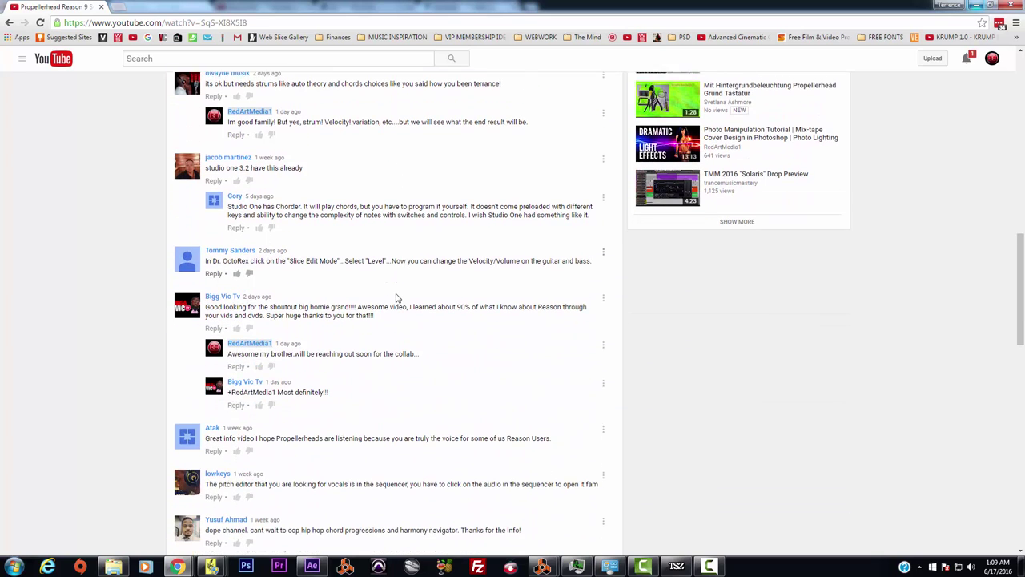
scroll(396, 297, "down", 5)
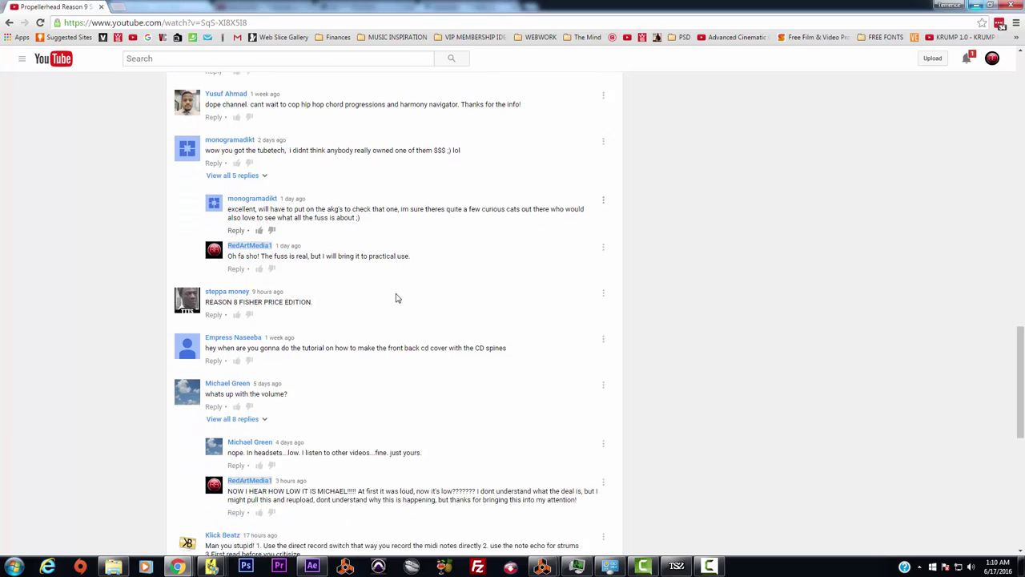
scroll(396, 297, "down", 1)
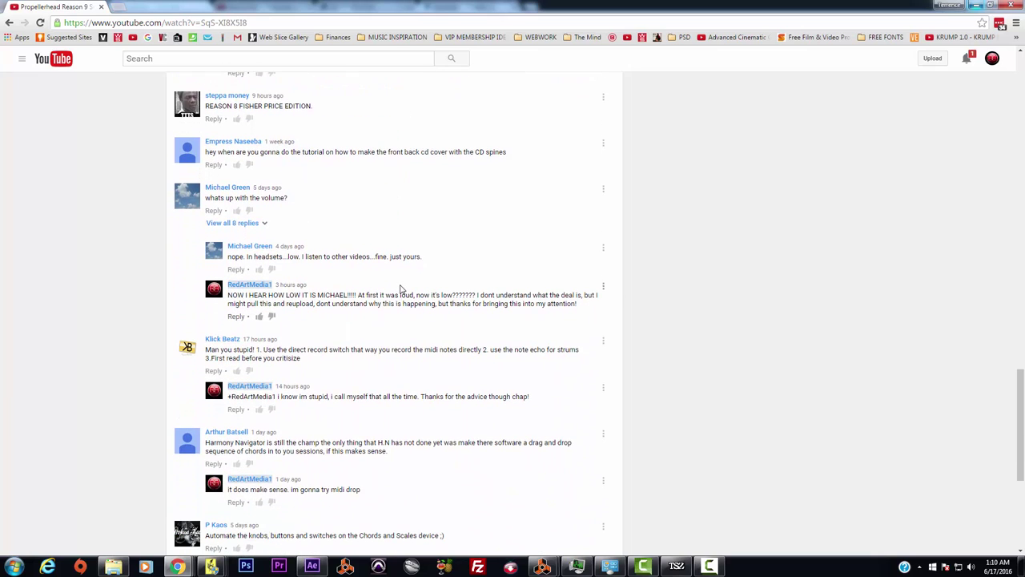
Step: Review the video's title, description and rating details, along with its top comments
scroll(481, 265, "up", 15)
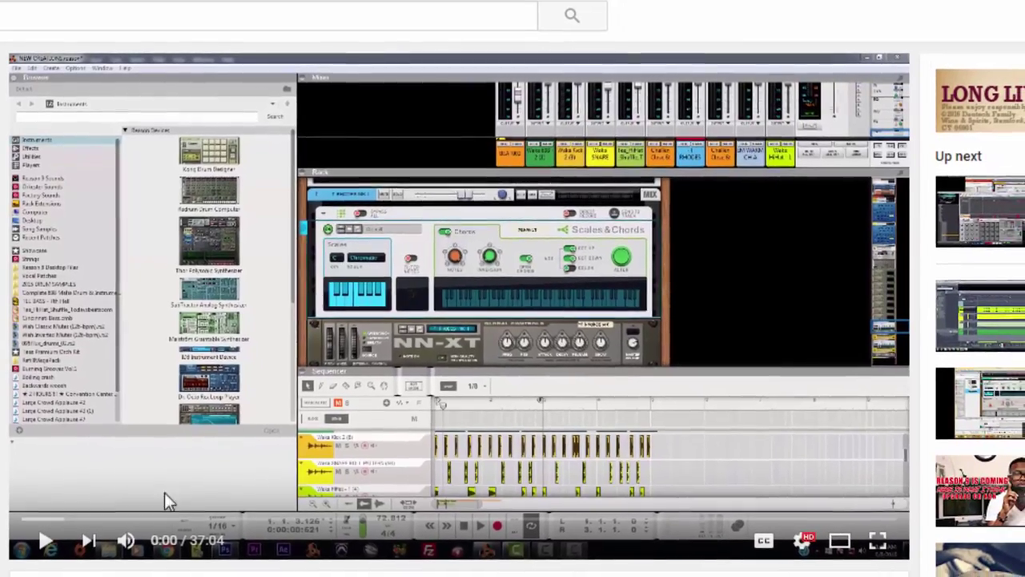
scroll(307, 435, "down", 7)
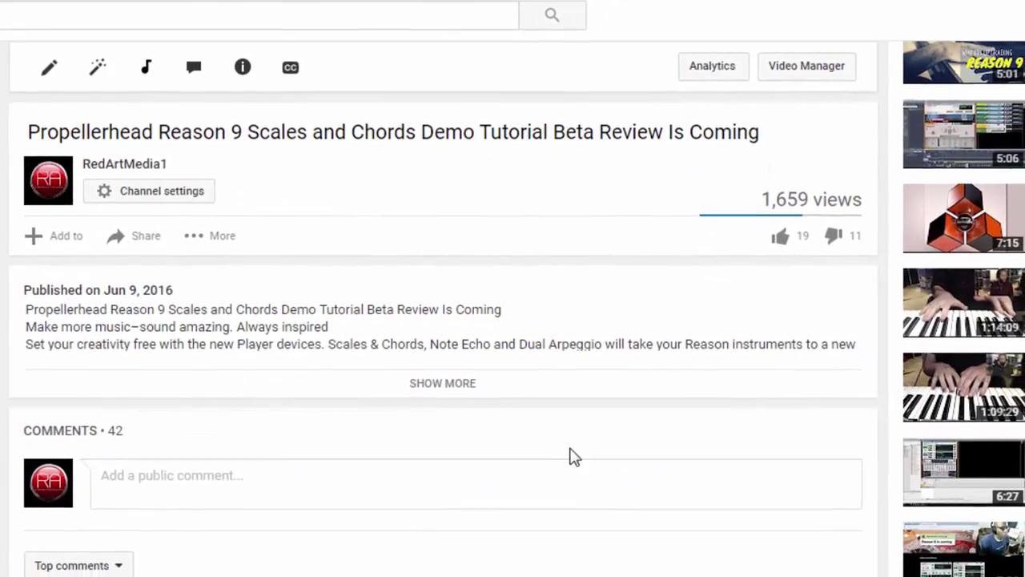
scroll(572, 451, "down", 8)
scroll(563, 447, "down", 5)
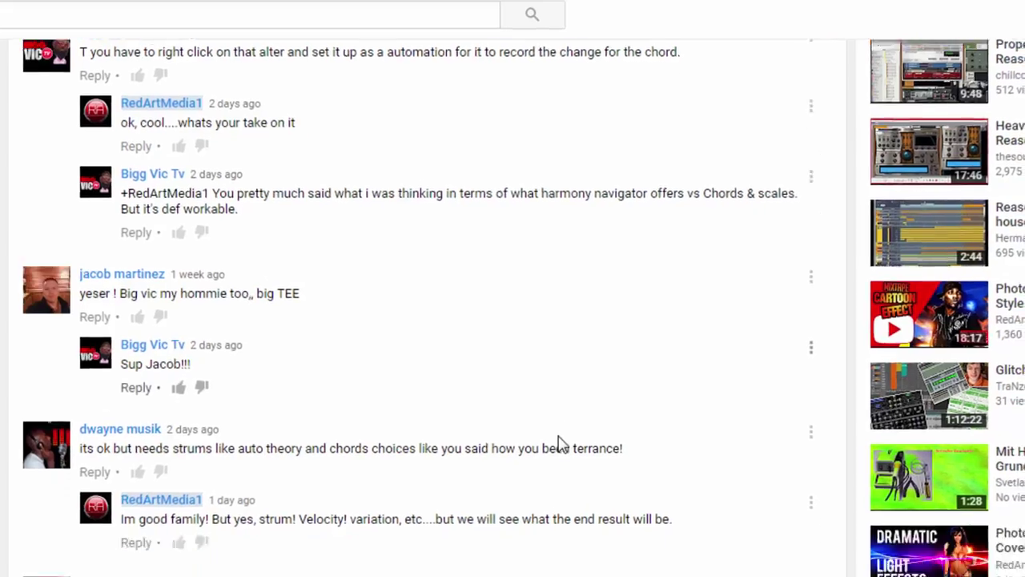
scroll(552, 428, "up", 10)
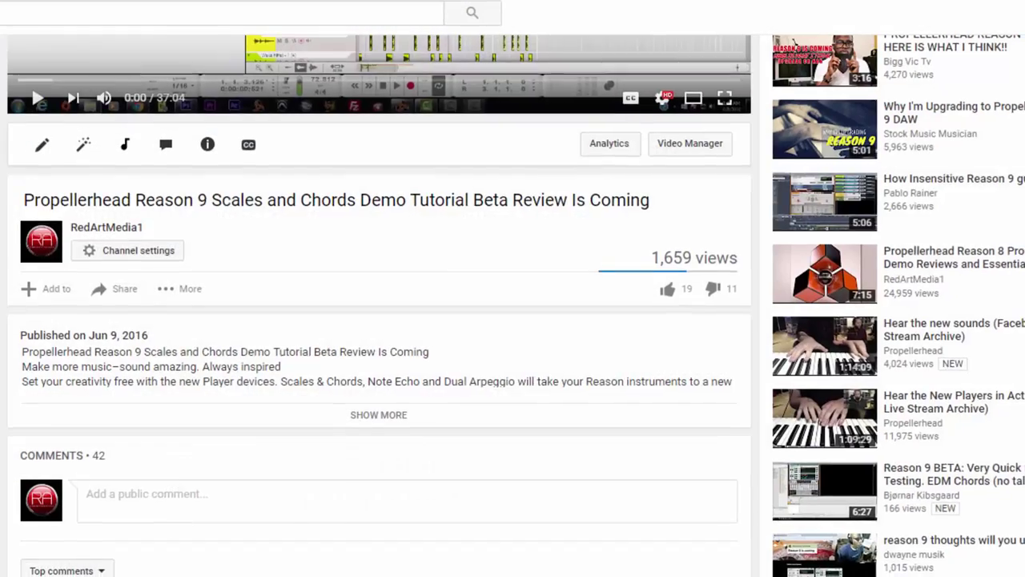
scroll(356, 349, "down", 20)
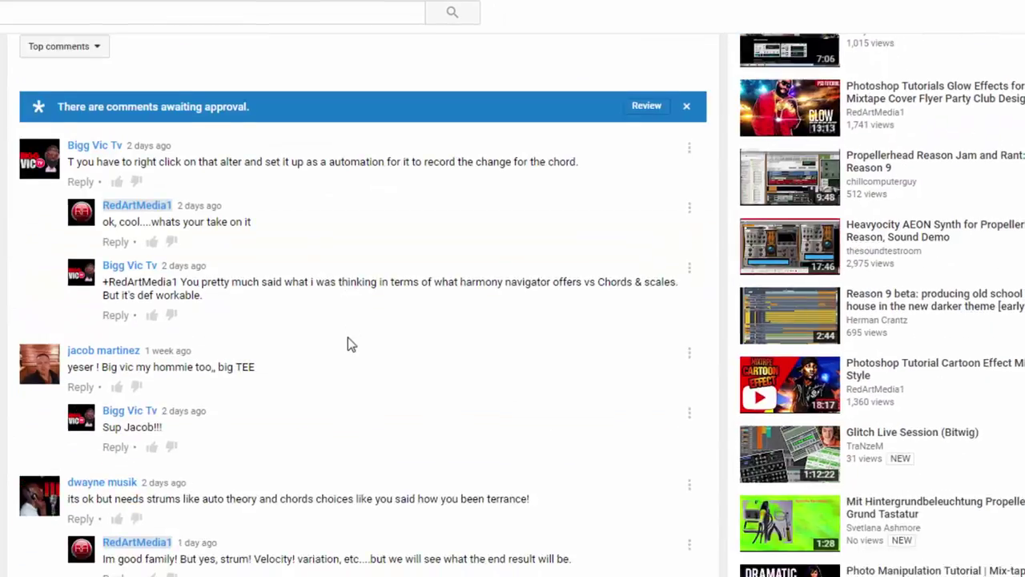
scroll(336, 332, "up", 3)
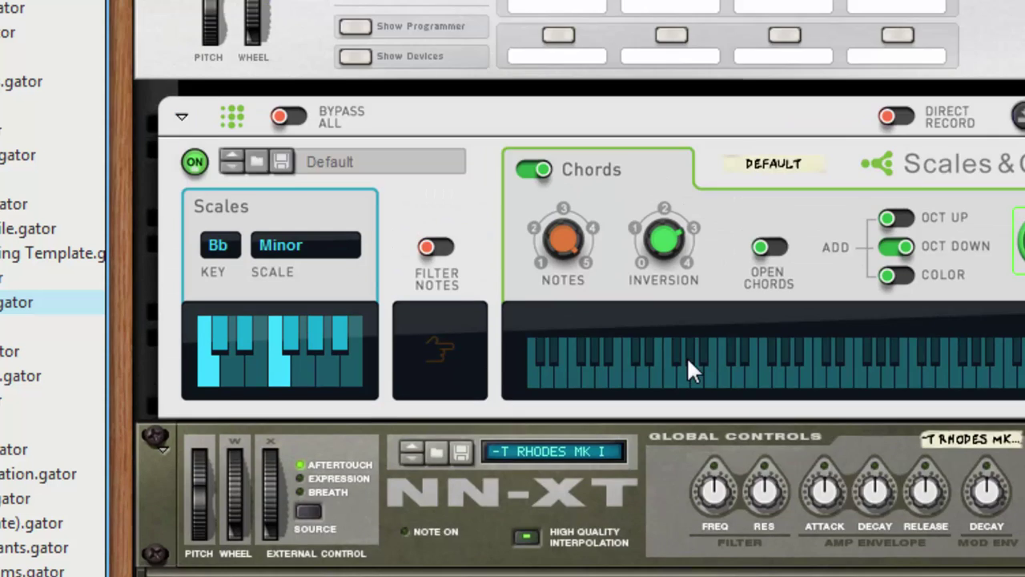
Step: Look through the devices in the Reason rack, including the RPG-8 arpeggiators, Tube-Tech processors, master section and Redrum
scroll(690, 370, "down", 10)
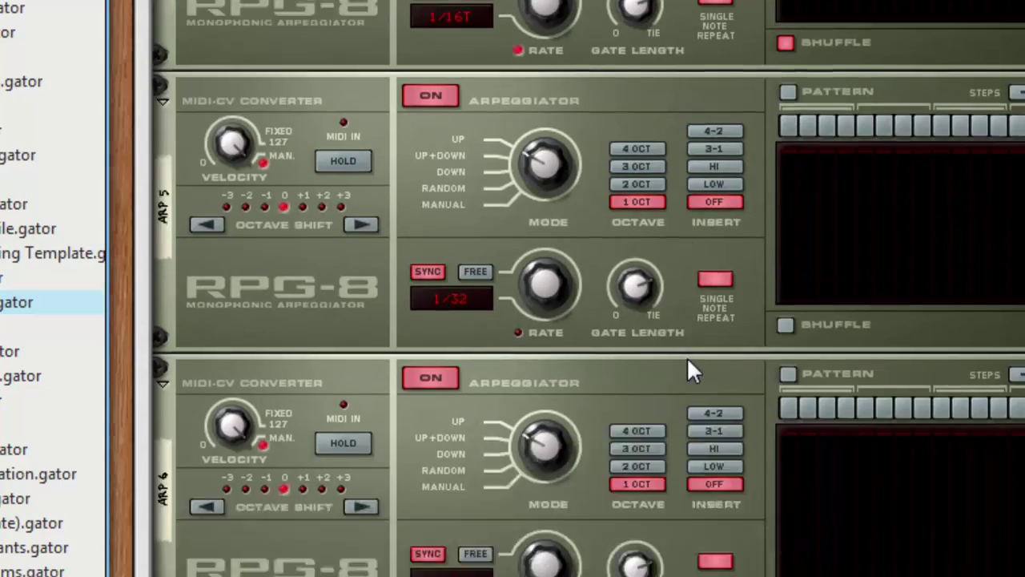
scroll(688, 356, "down", 20)
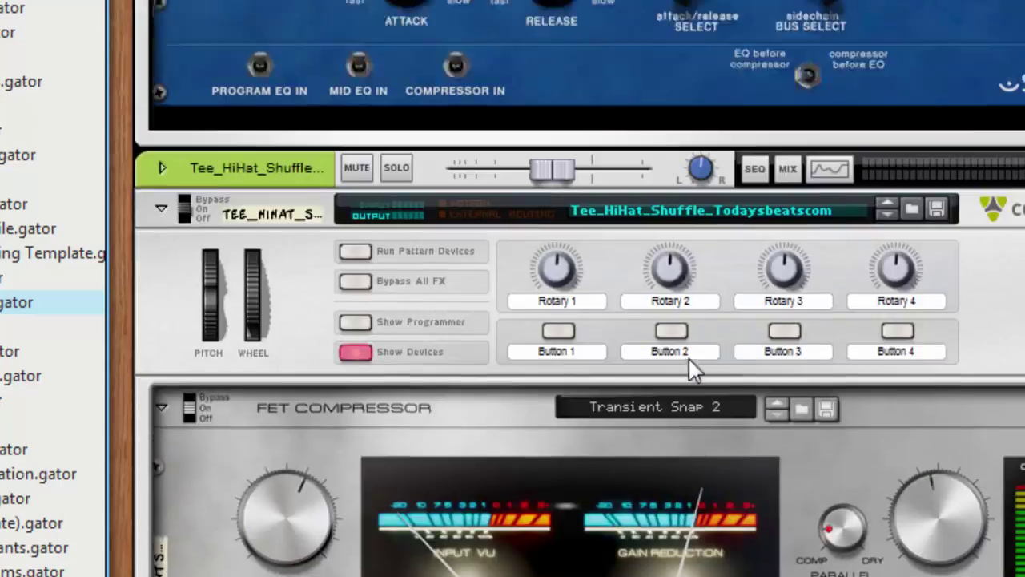
scroll(688, 356, "down", 20)
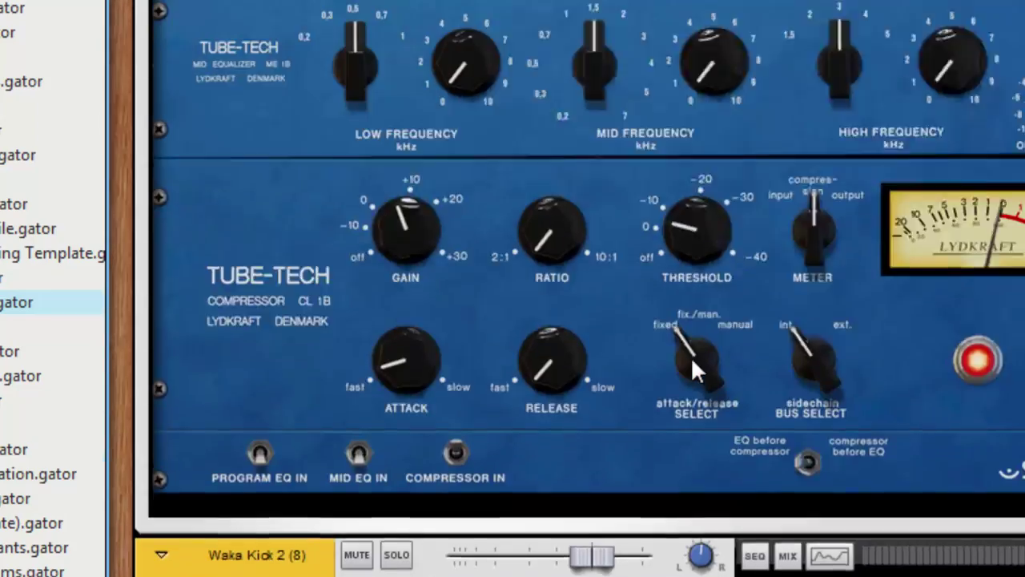
scroll(692, 356, "up", 5)
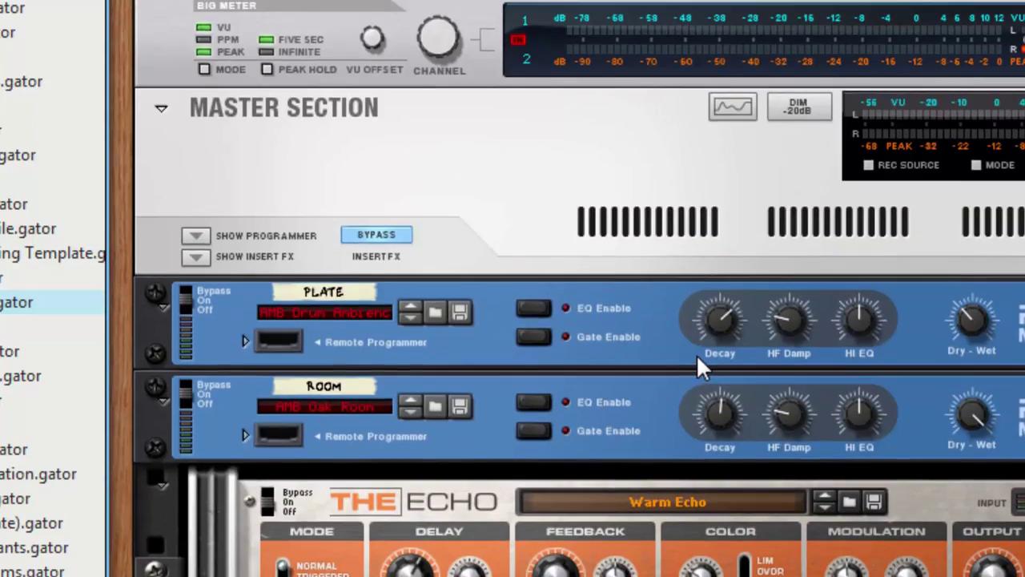
scroll(695, 354, "down", 15)
scroll(695, 354, "down", 15)
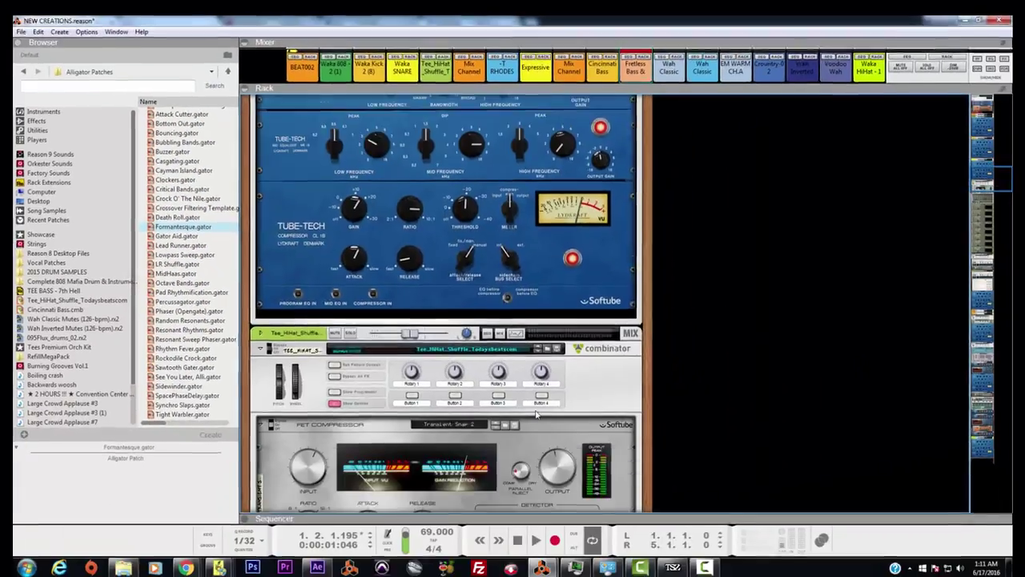
scroll(537, 415, "down", 8)
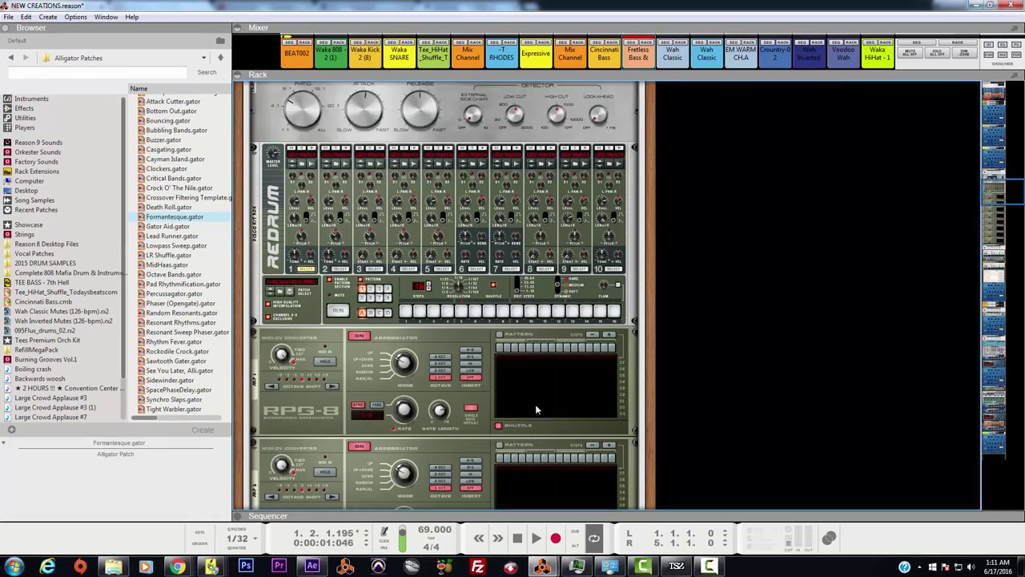
Step: View the sequencer and the mixer at full height, and return to the rack view
double_click(578, 512)
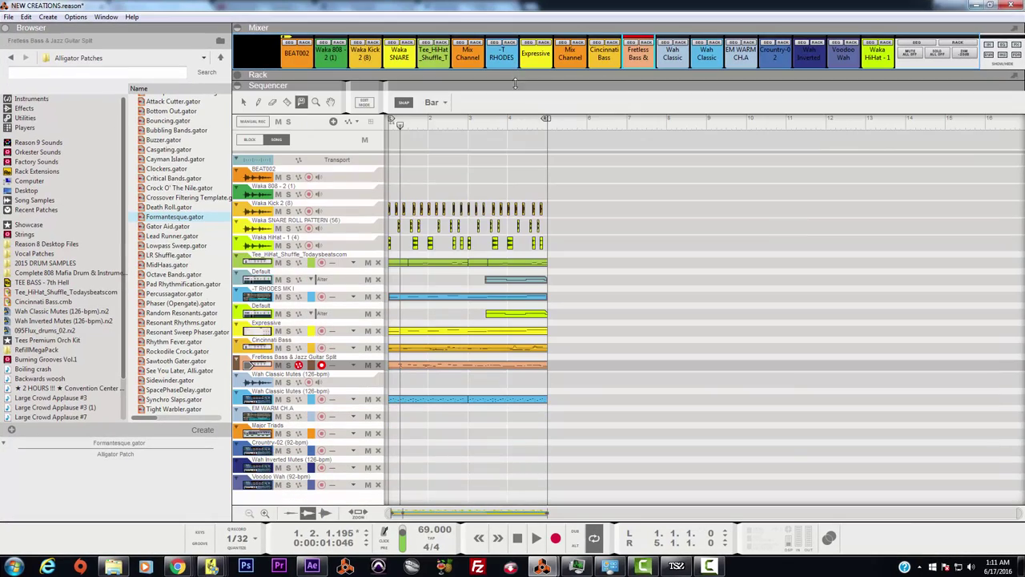
left_click_drag(515, 83, 555, 521)
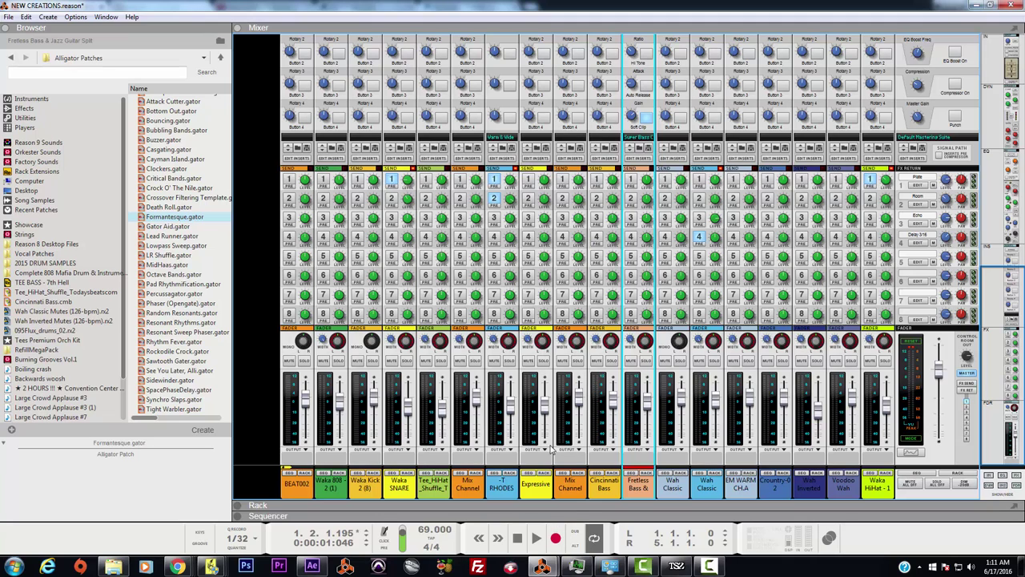
double_click(575, 503)
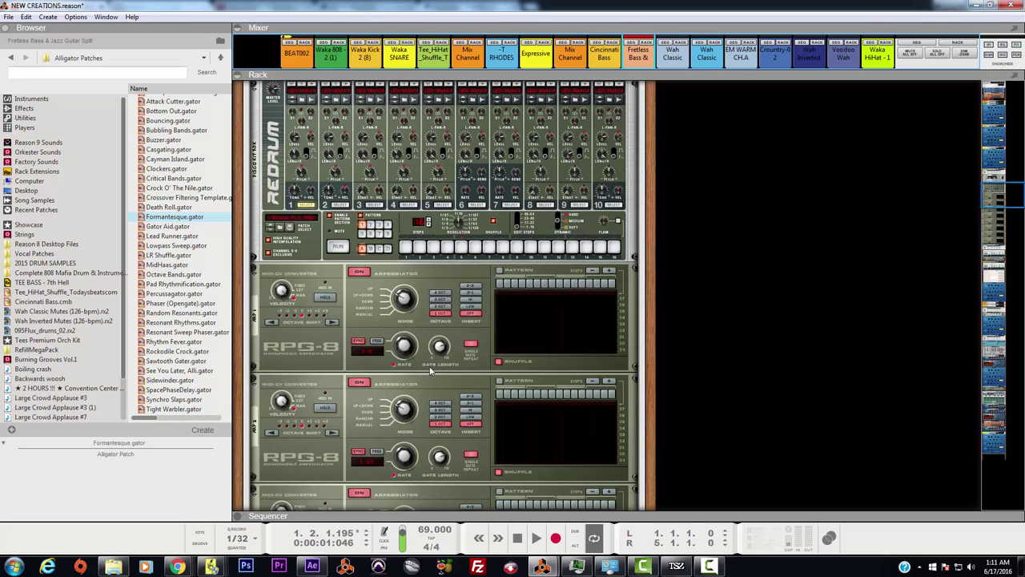
Step: Switch back to the YouTube page in Chrome and read the lower comments on volume, direct record, Harmony Navigator and automation
left_click(980, 6)
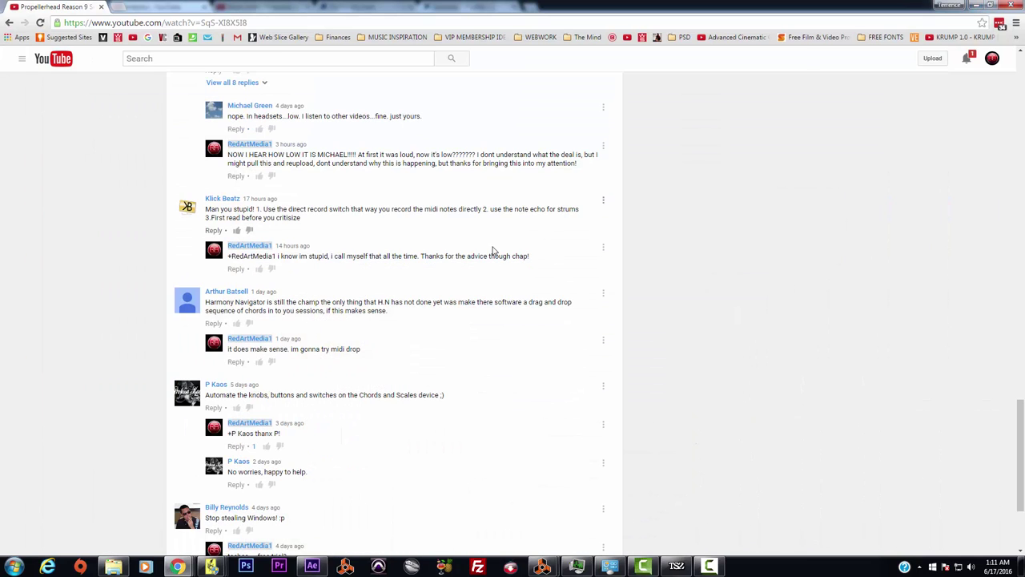
scroll(396, 392, "down", 3)
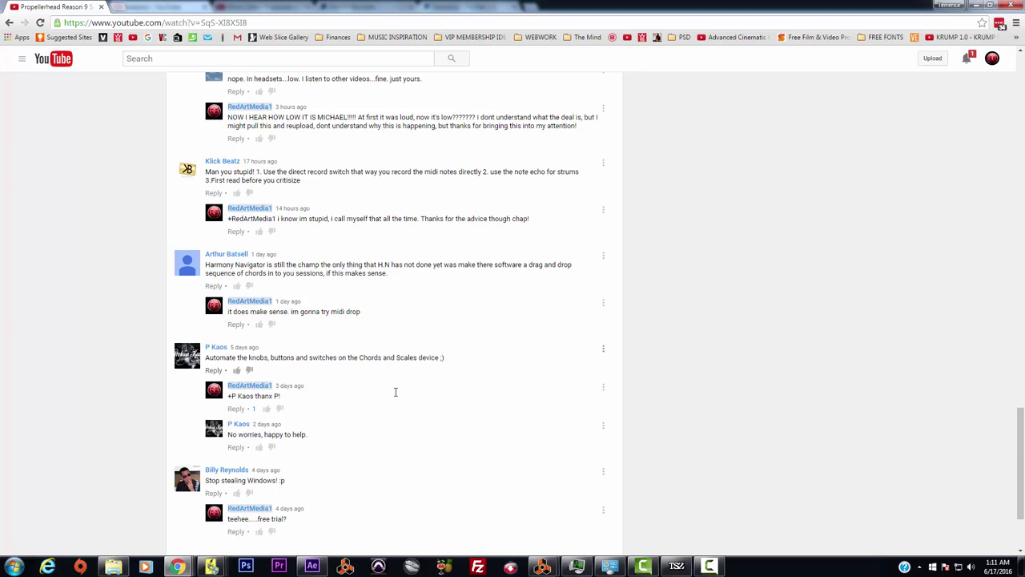
scroll(393, 393, "up", 5)
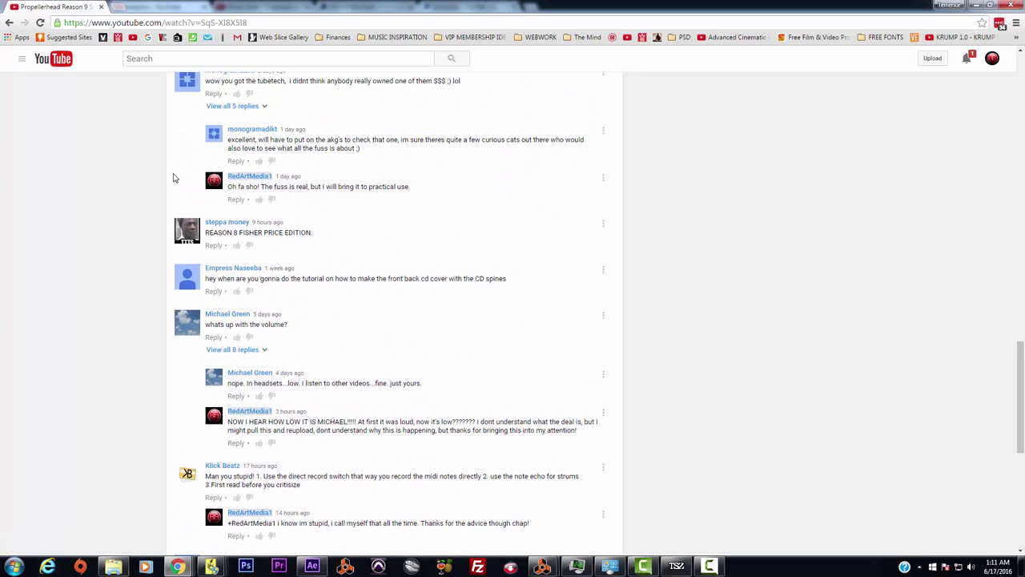
mouse_move(220, 319)
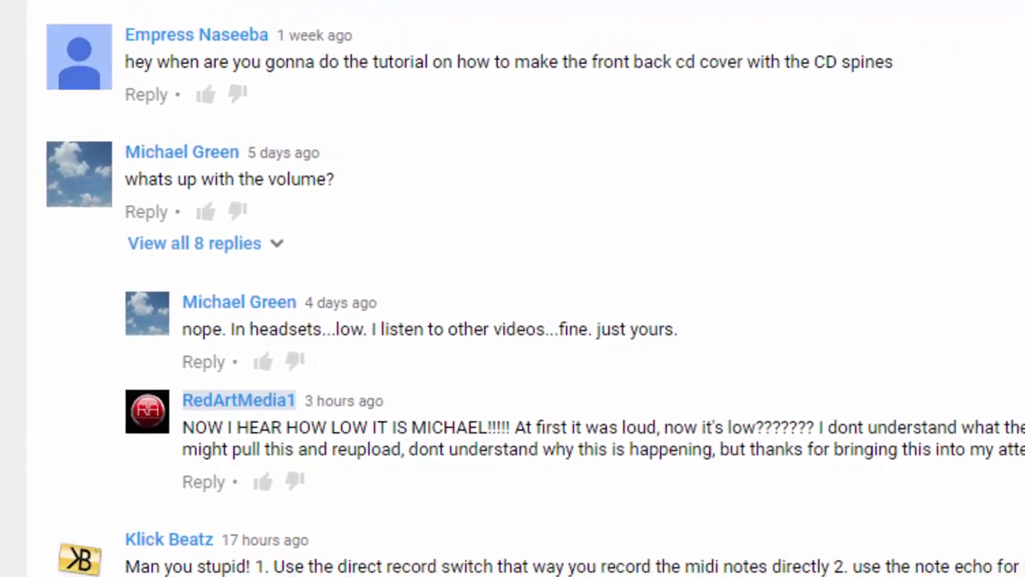
scroll(513, 288, "down", 15)
scroll(512, 288, "up", 7)
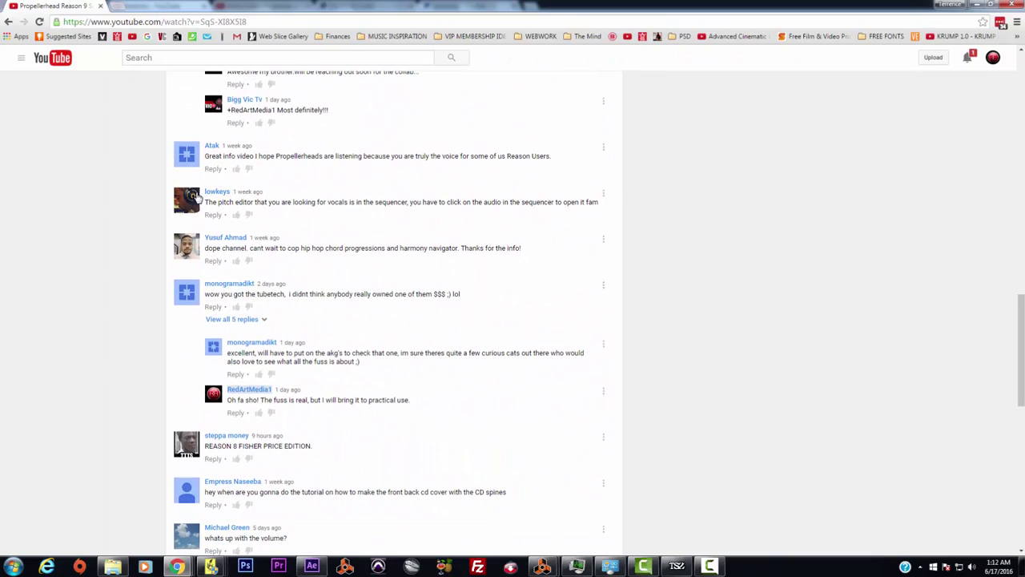
left_click(233, 240)
scroll(390, 287, "down", 4)
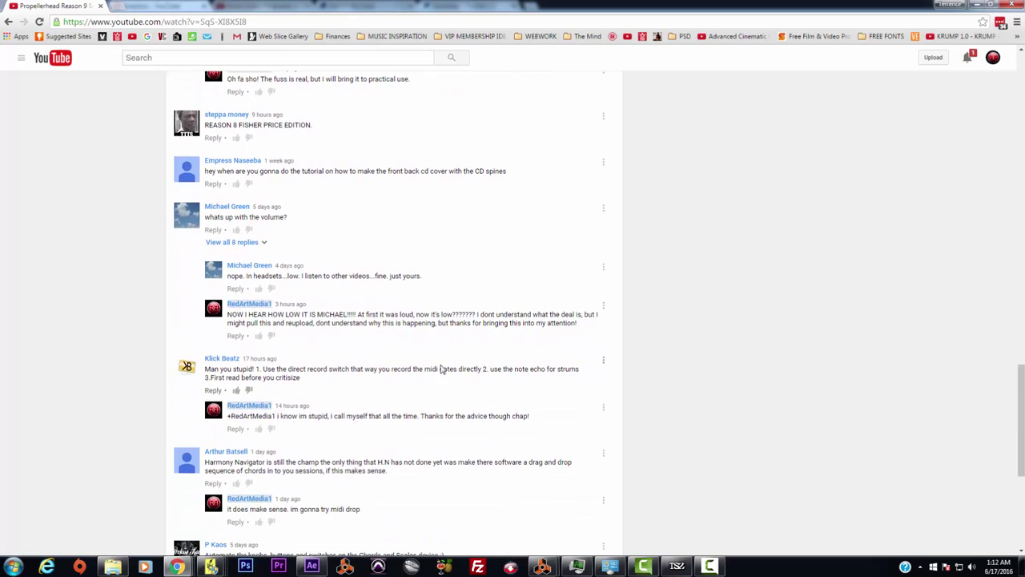
scroll(445, 368, "down", 1)
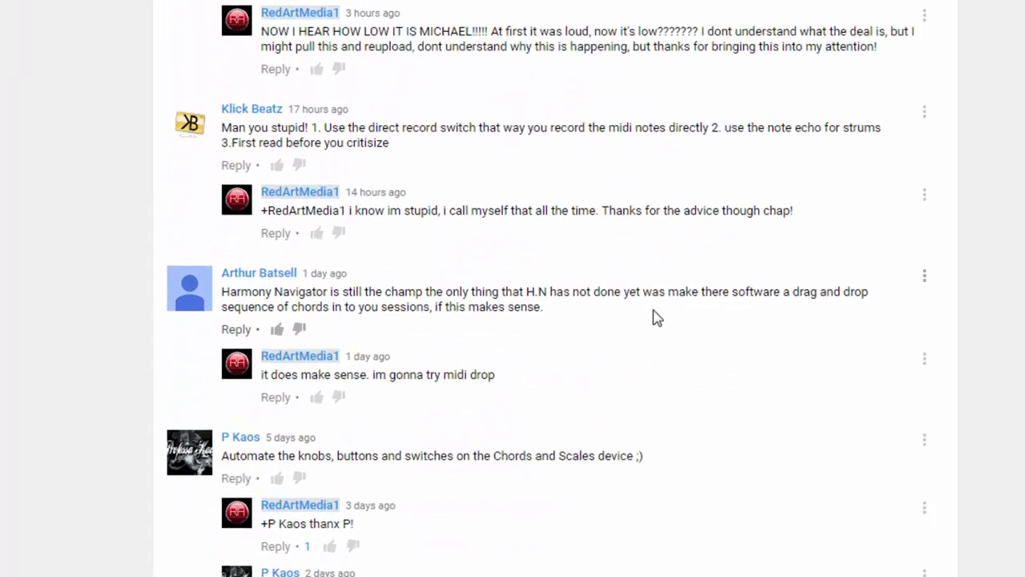
scroll(513, 288, "down", 3)
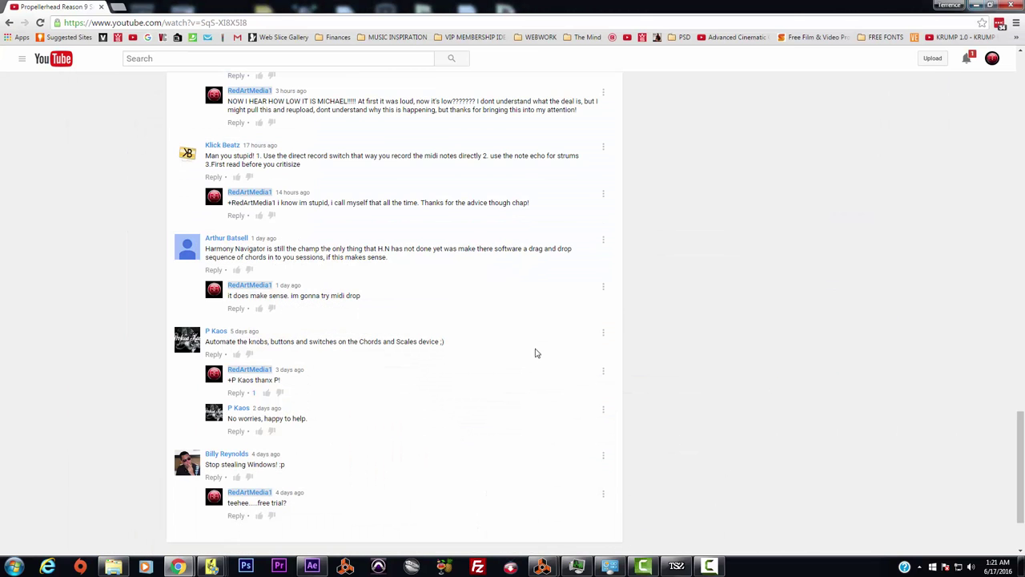
Step: Show the available scale types on the Expressive track's Scales & Chords device, keeping the scale on Minor
mouse_move(210, 335)
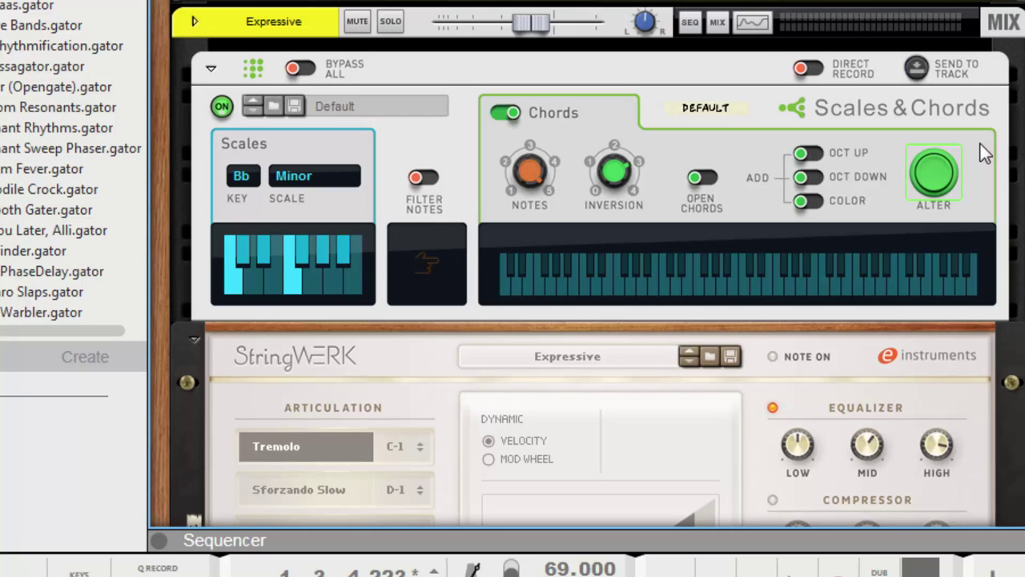
left_click(326, 180)
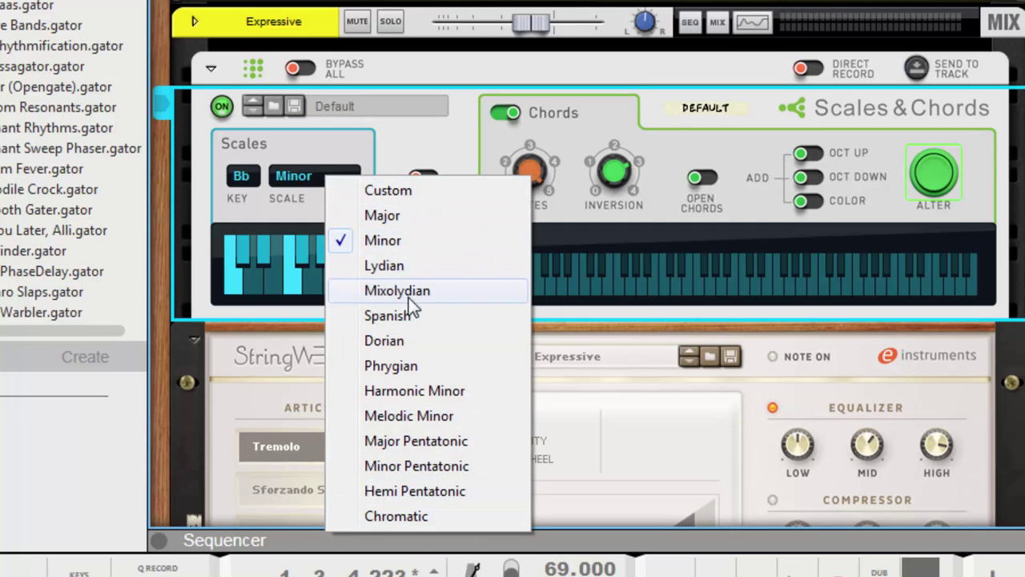
left_click(458, 77)
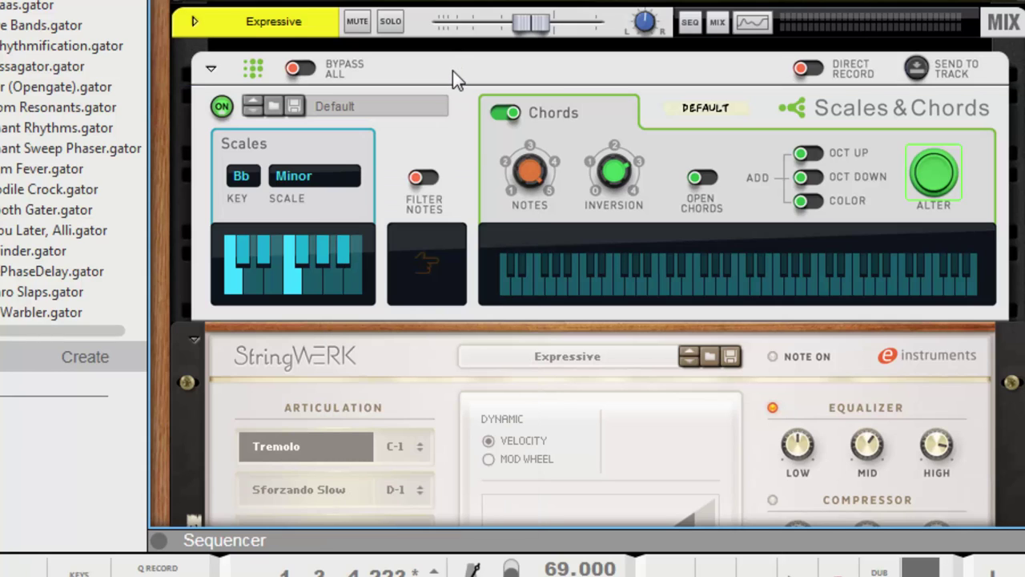
left_click(454, 124)
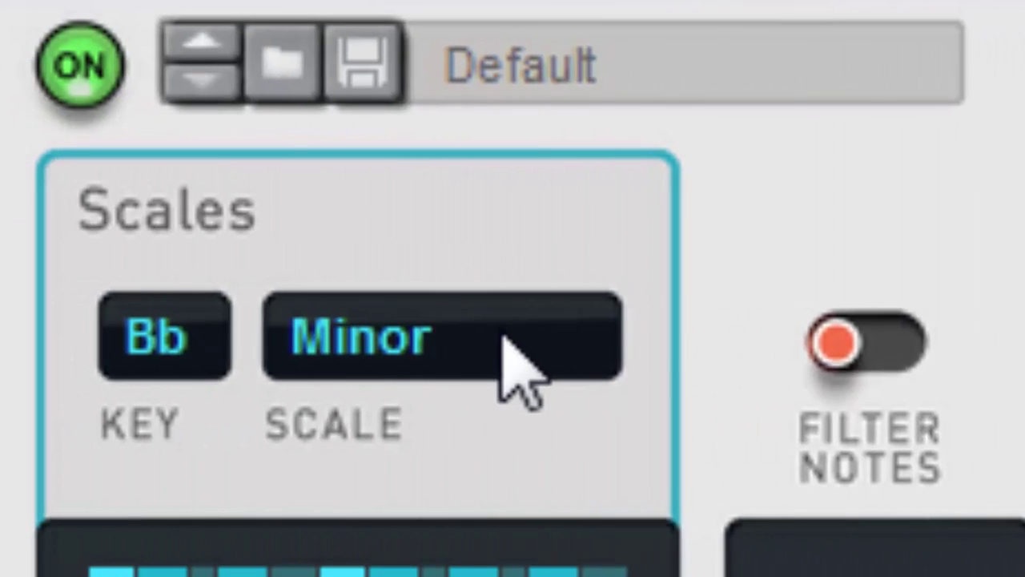
left_click(504, 339)
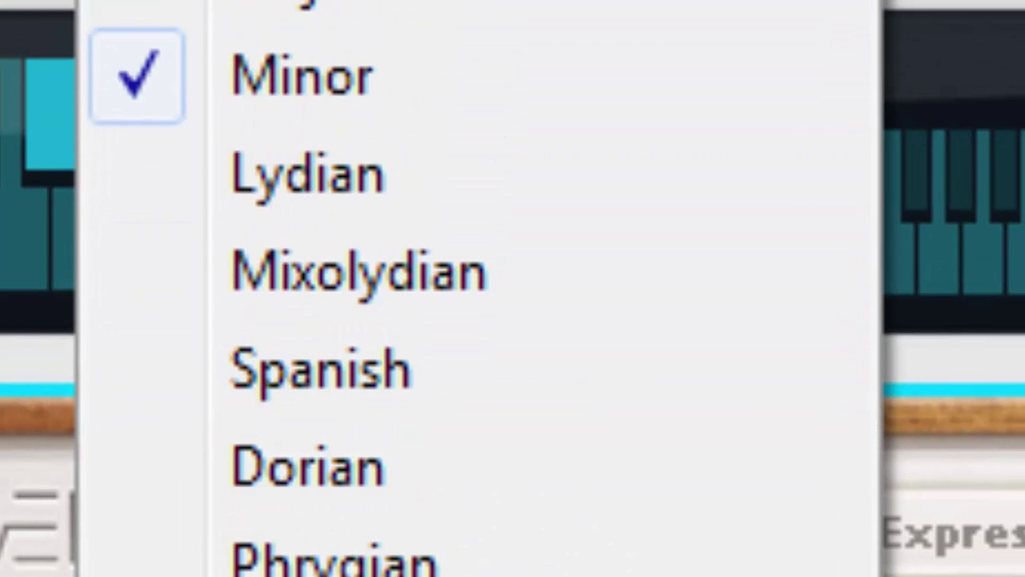
left_click(302, 76)
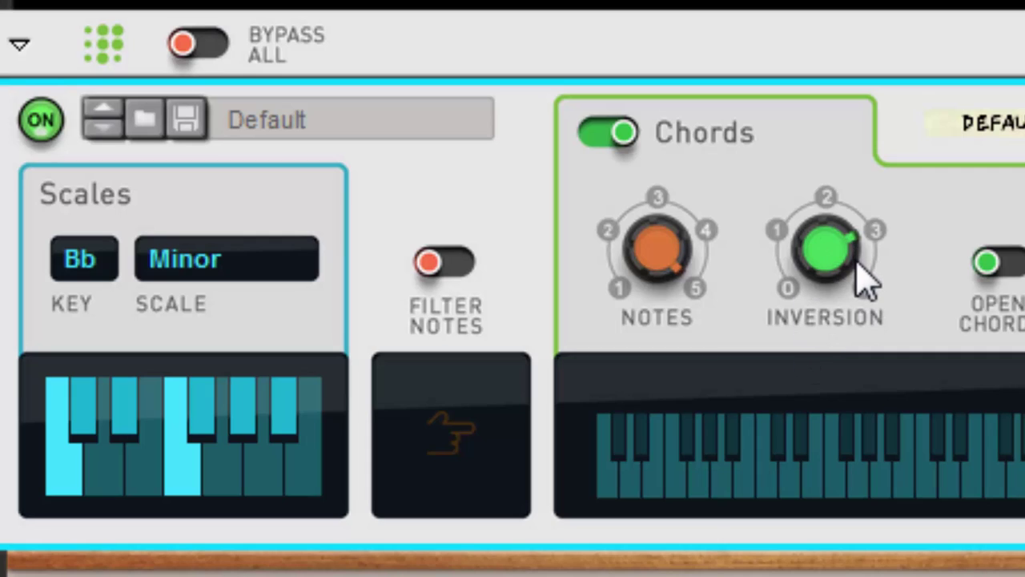
mouse_move(865, 280)
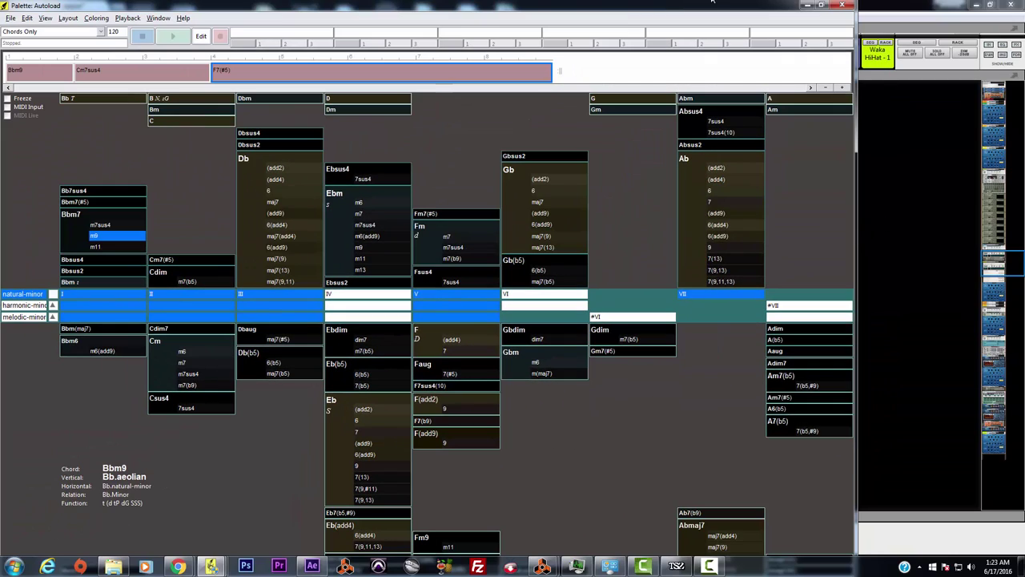
Step: Restore the Harmony Navigator palette window to a smaller size over the Reason rack, and extend its height and width
double_click(713, 3)
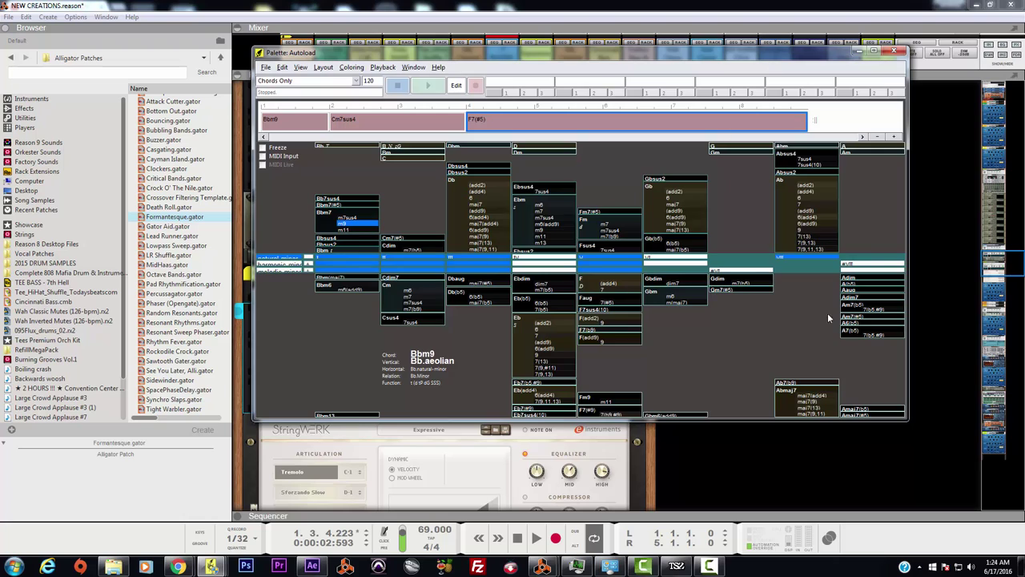
left_click_drag(741, 417, 758, 506)
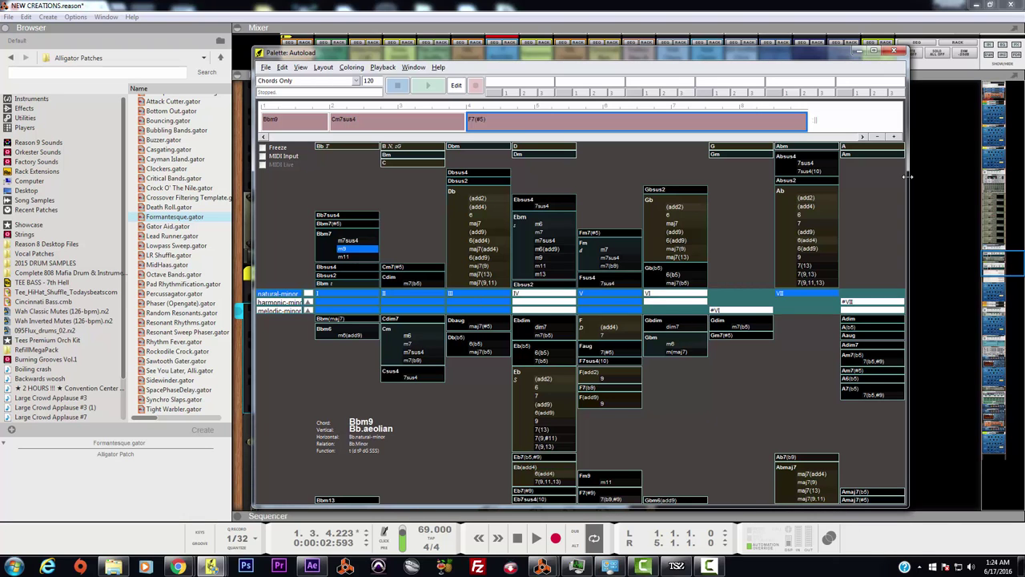
left_click_drag(909, 176, 937, 182)
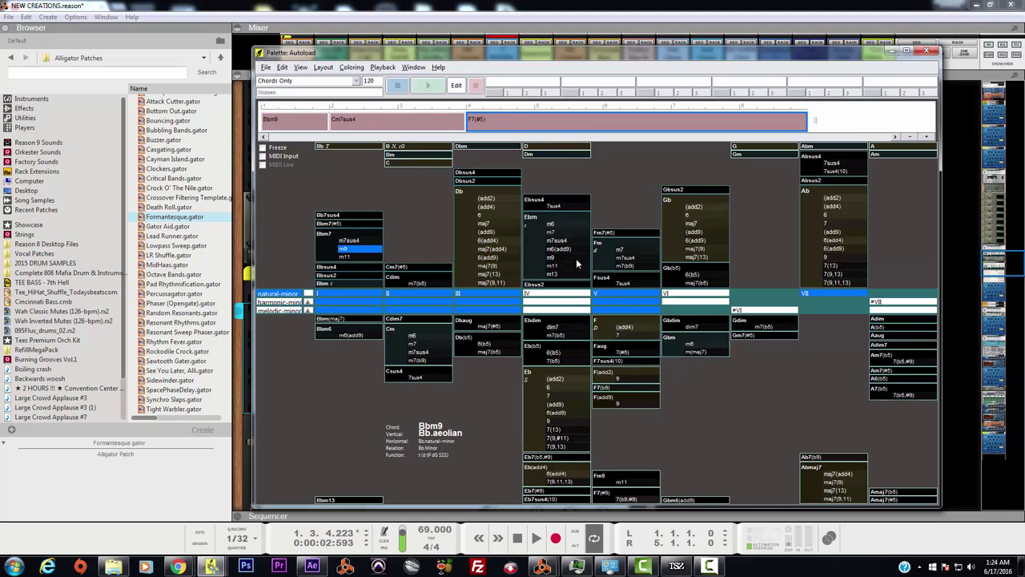
Step: Audition the progression's chords Bbm9, Cm7sus4 and F7(#5) in order, and return to Bbm9
left_click(301, 127)
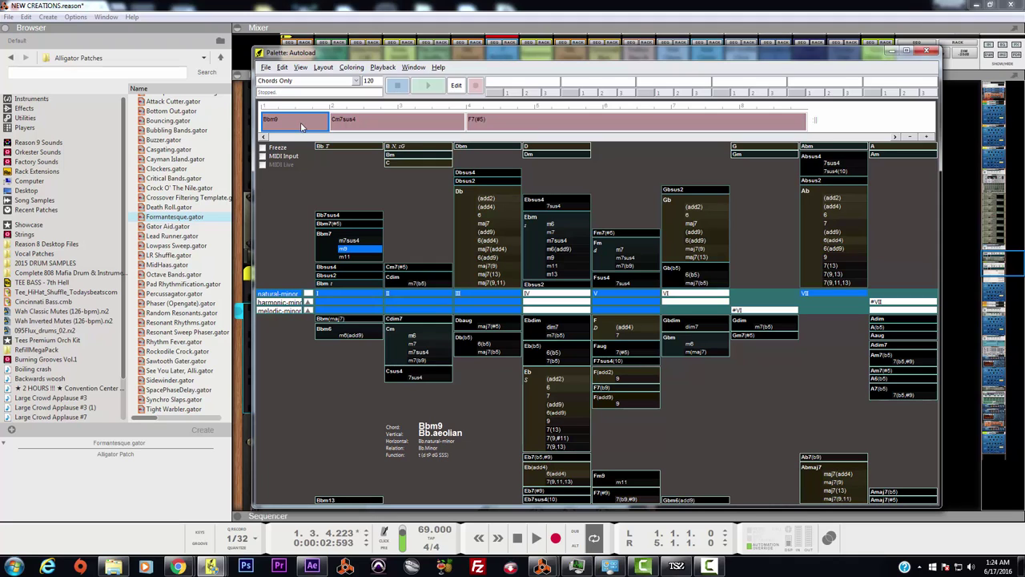
left_click(360, 124)
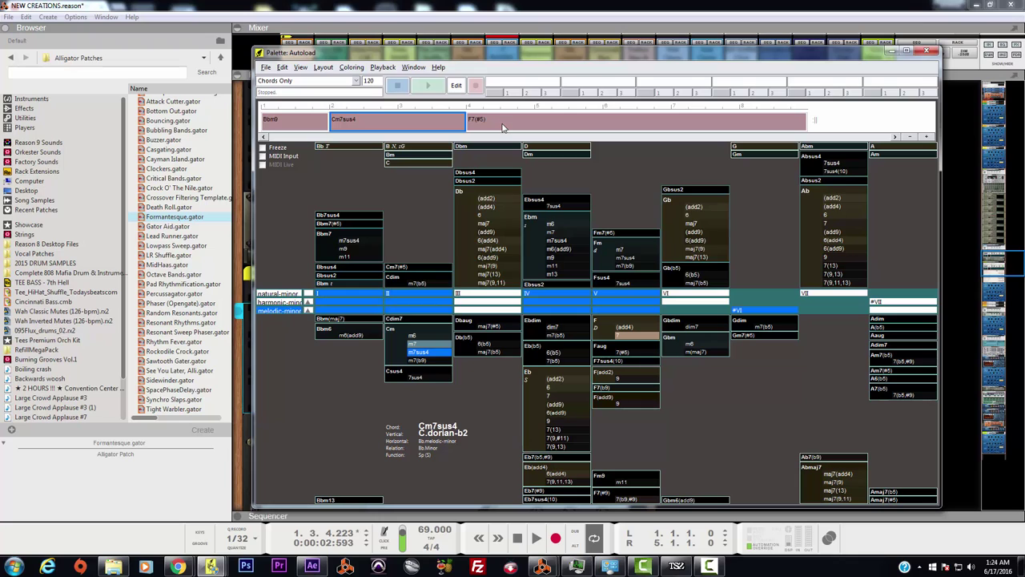
left_click(505, 125)
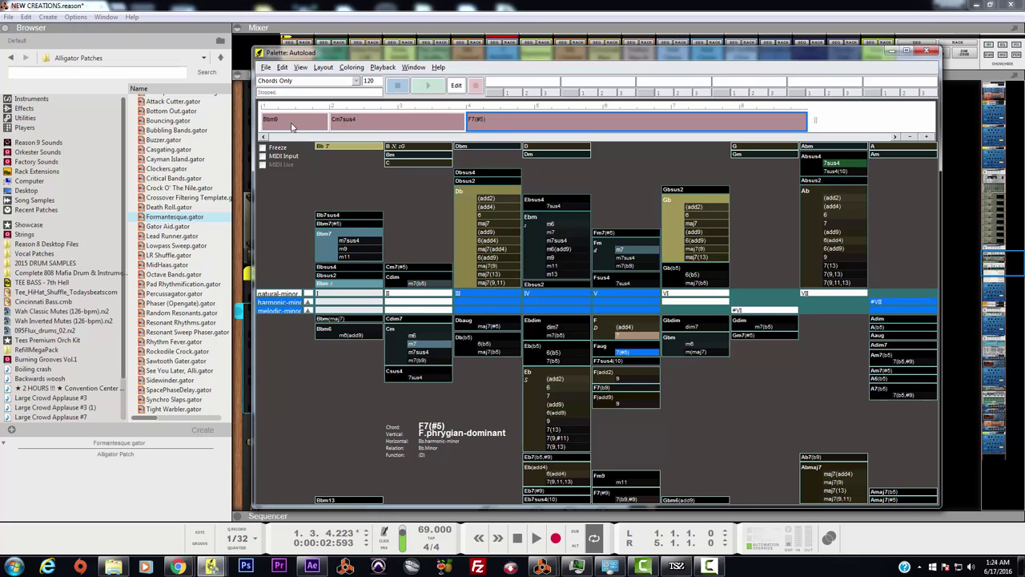
left_click(293, 127)
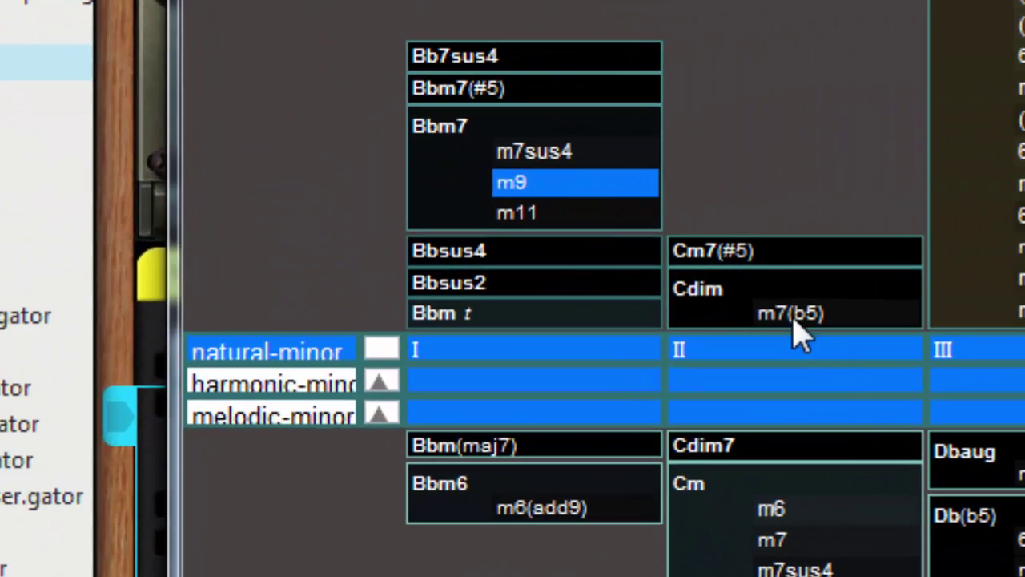
Step: Audition a Cm chord, F7, F7(#5) and Bbm9 from the scale-degree columns of the chord palette
left_click(596, 455)
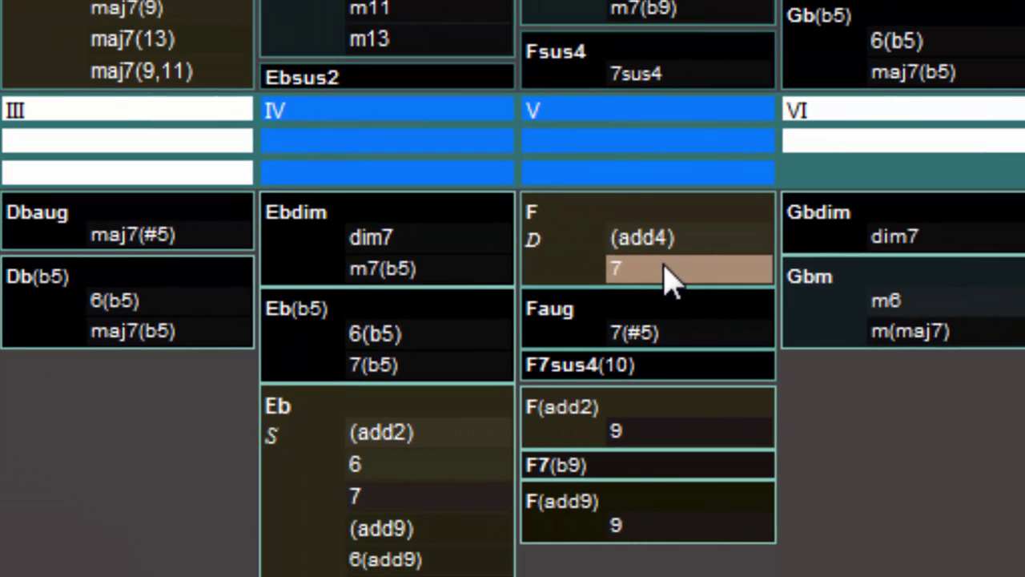
left_click(664, 269)
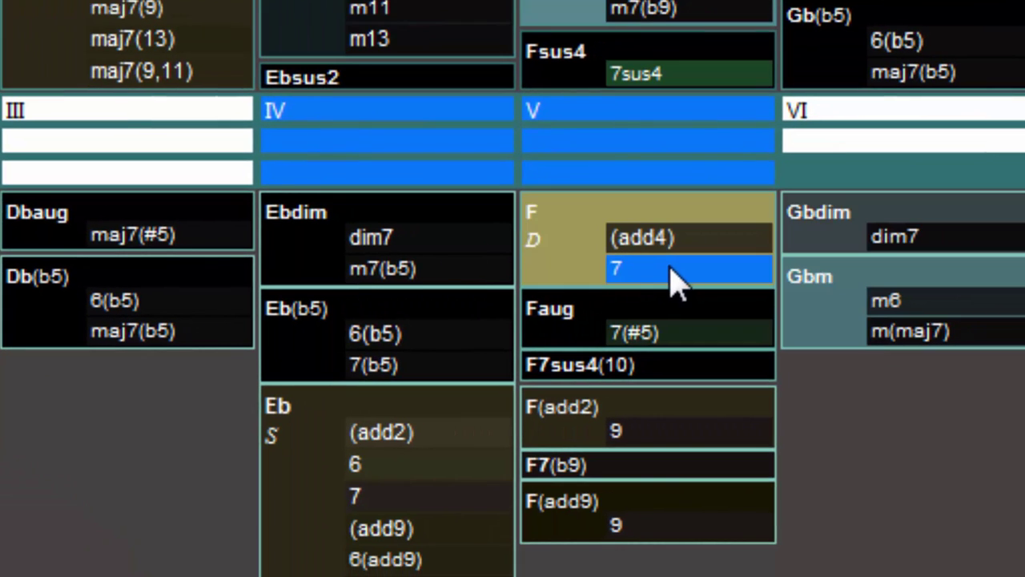
left_click(666, 334)
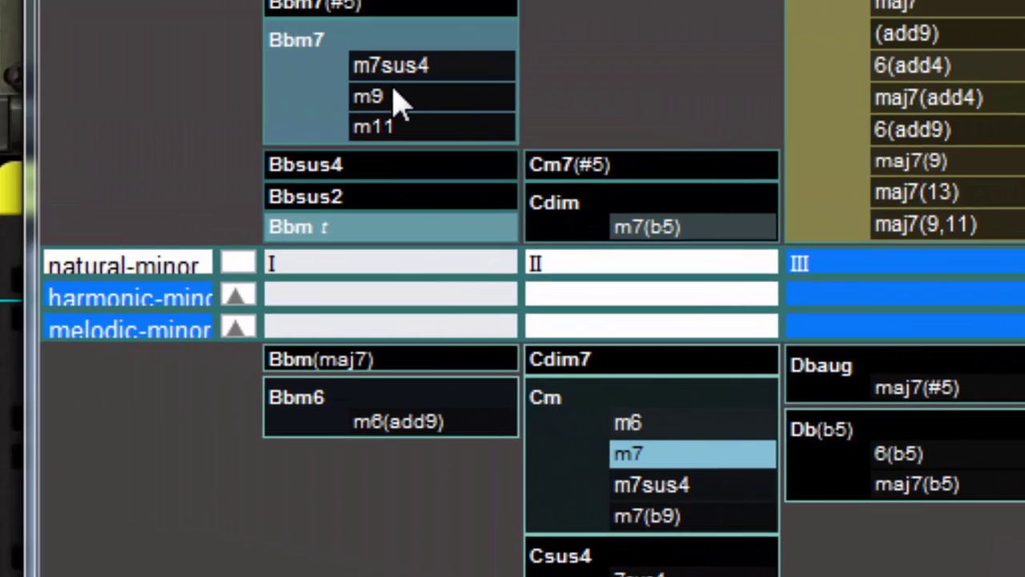
left_click(393, 98)
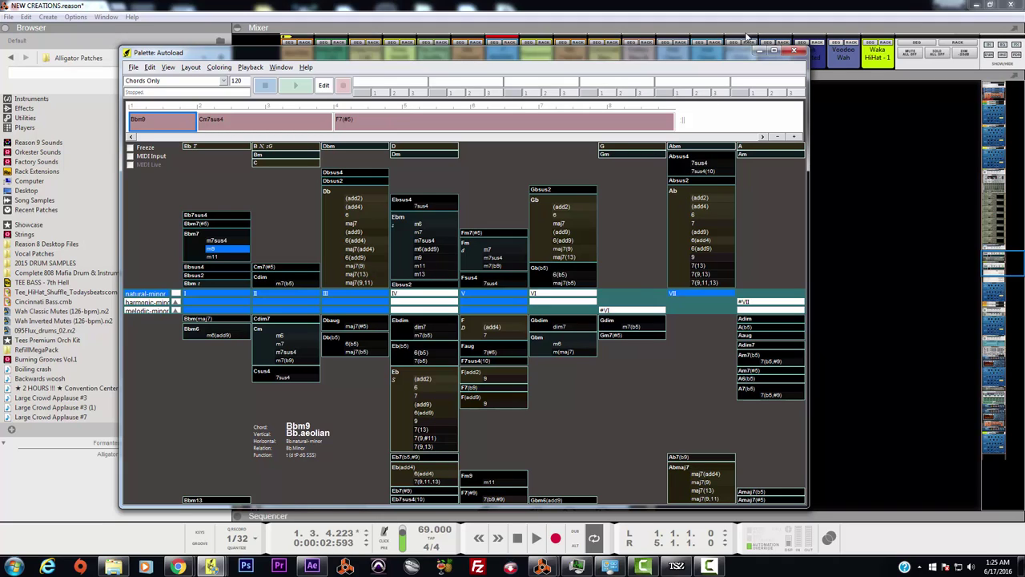
Step: Step through Bbm9, Cm7sus4 and F7(#5) in the progression once more, and switch back to the Reason rack
left_click(170, 122)
left_click(241, 125)
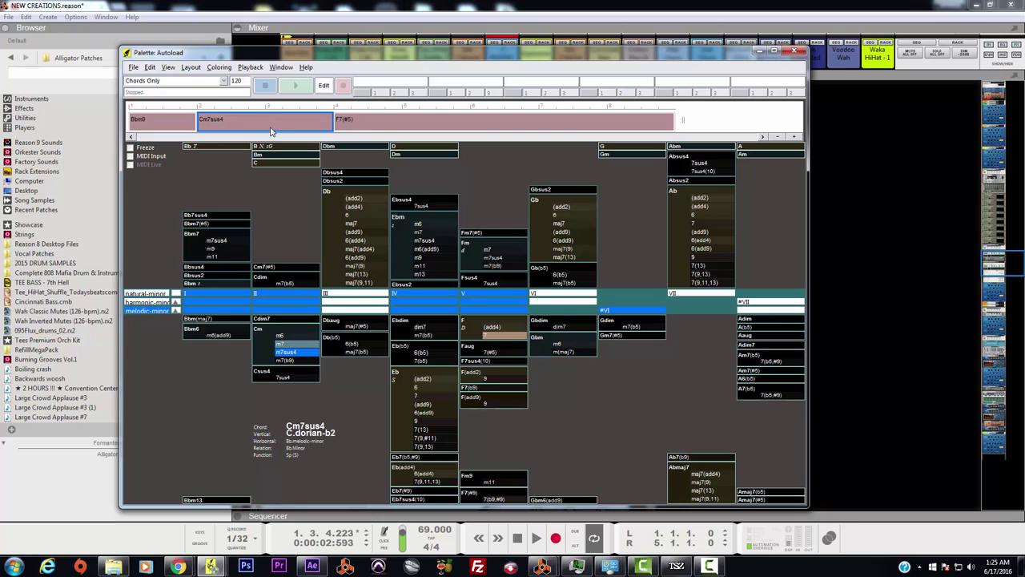
left_click(361, 127)
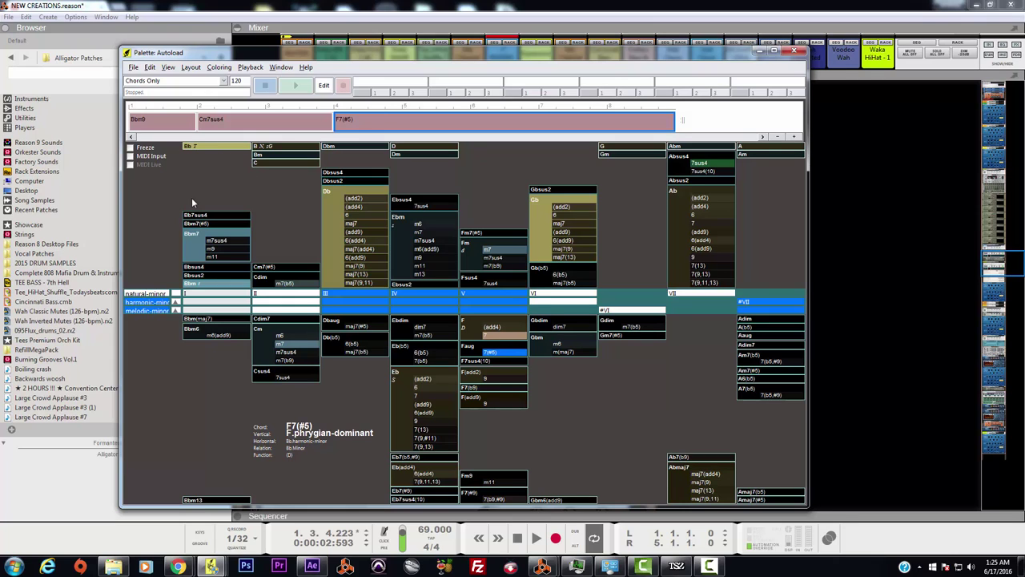
left_click(572, 16)
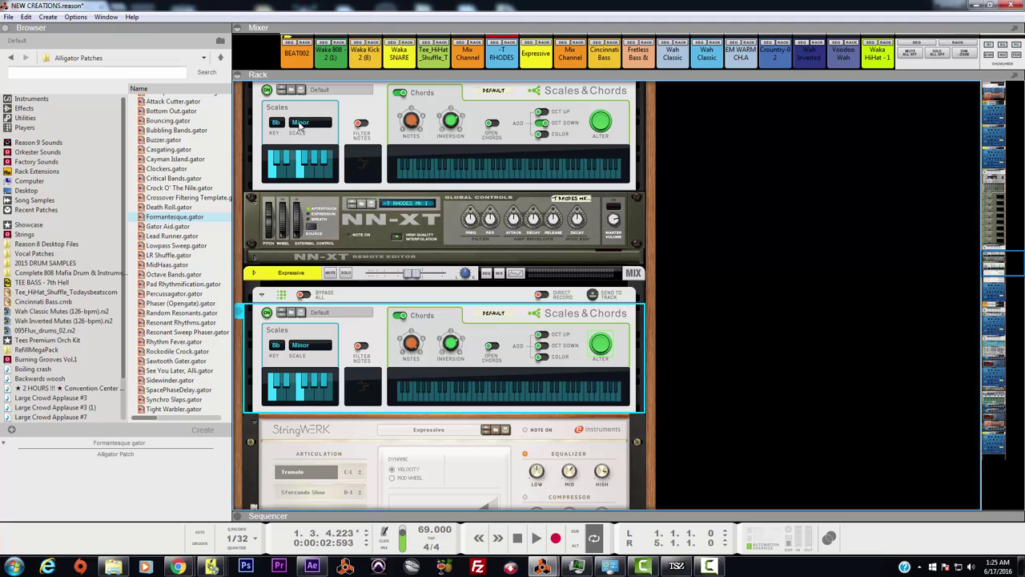
Step: Select the Scales & Chords device above the NN-XT and review its scale types, leaving Minor chosen
left_click(490, 105)
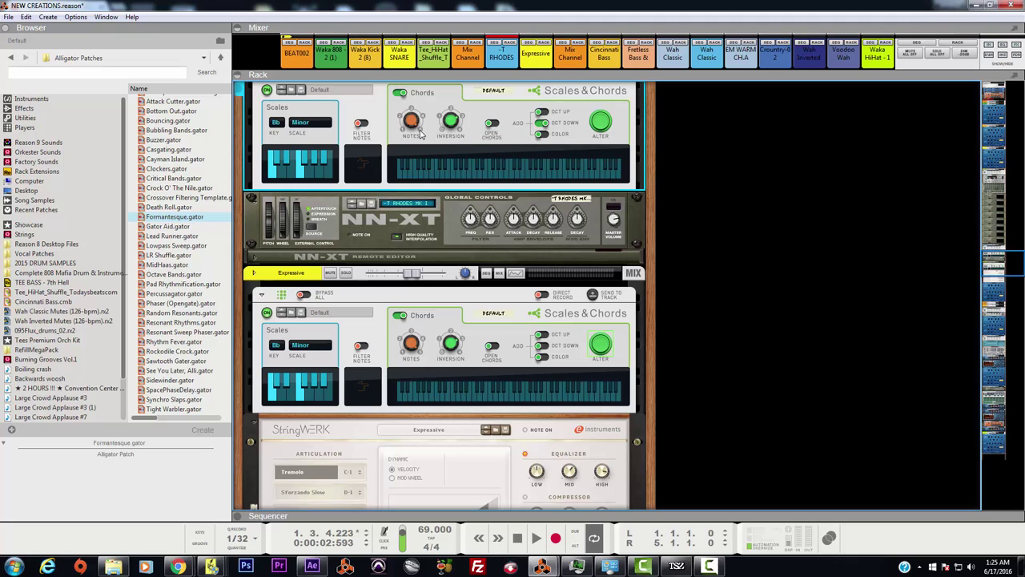
mouse_move(419, 133)
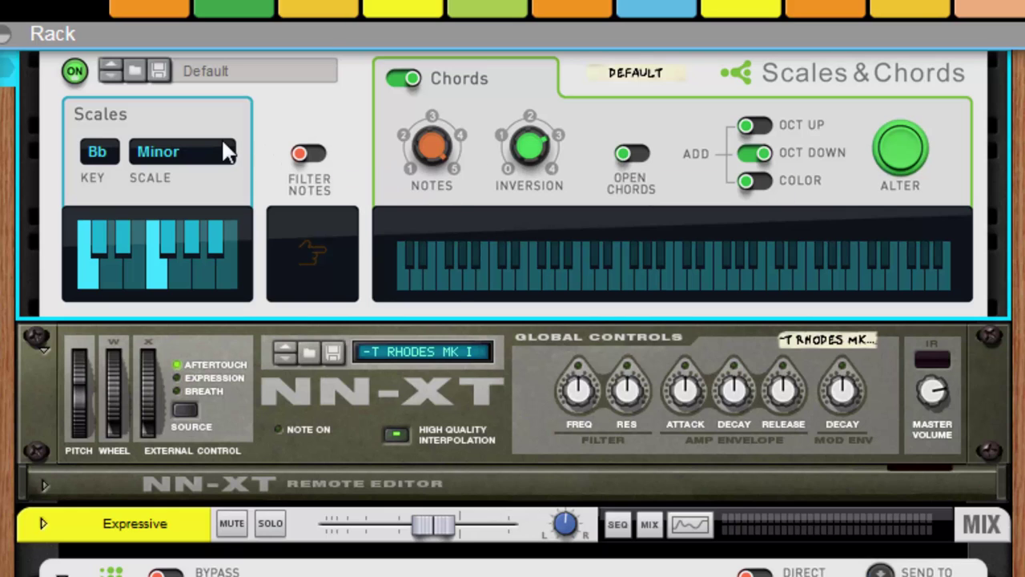
left_click(222, 159)
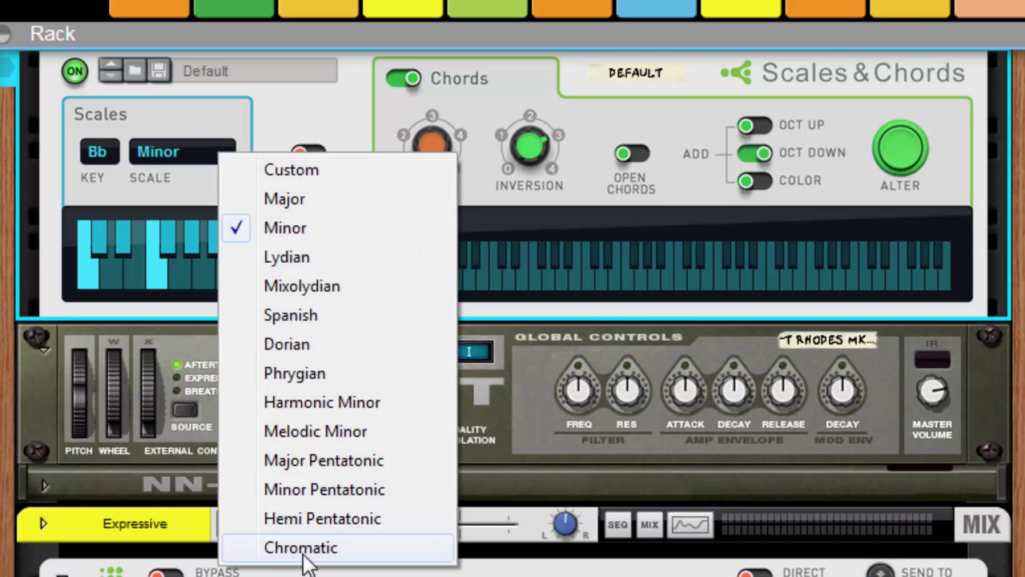
left_click(652, 123)
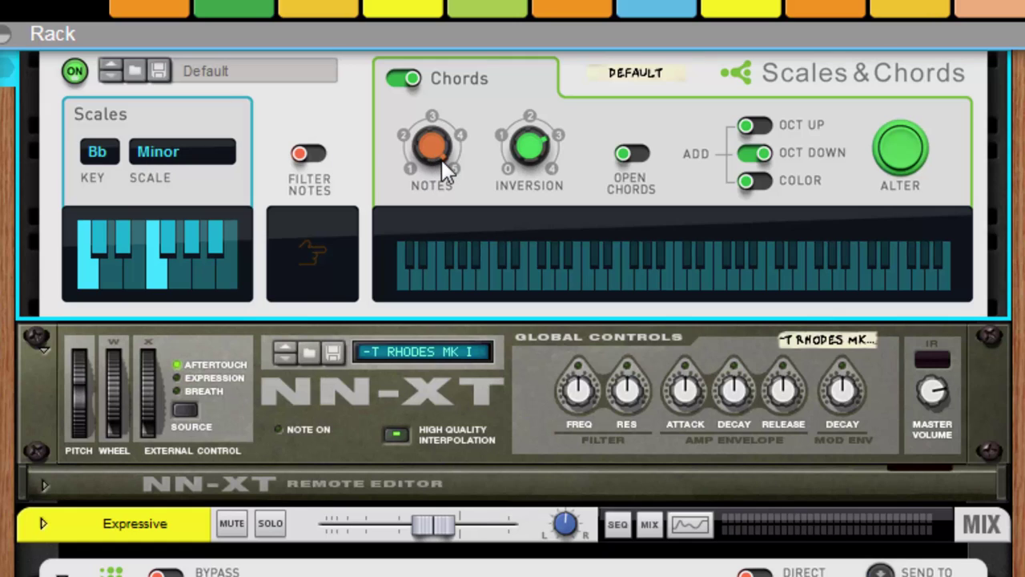
Step: Reduce the NN-XT device's chords to 1 note, raise them to 2 notes, and set the inversion to 0
left_click_drag(445, 162, 441, 49)
mouse_move(542, 152)
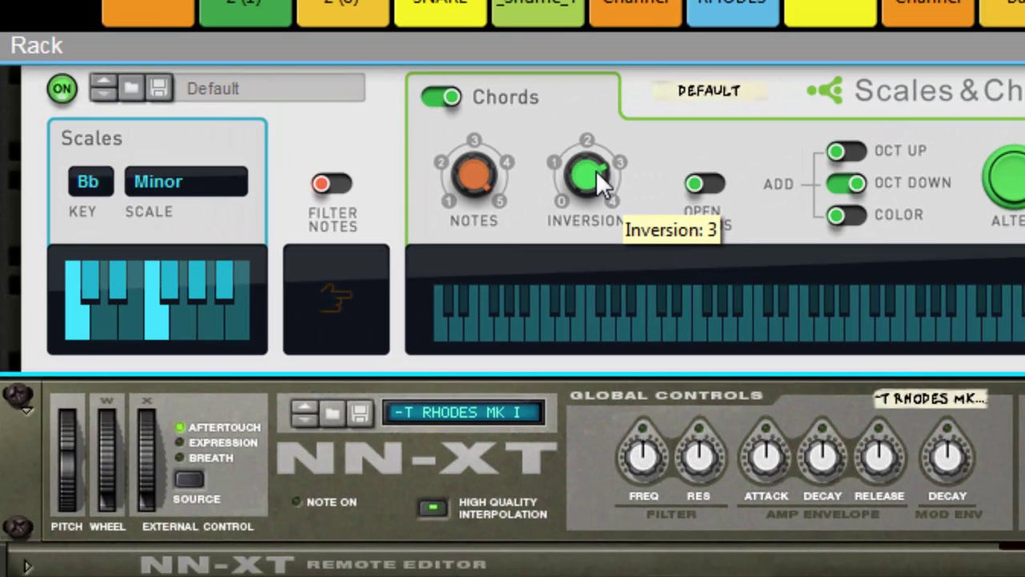
left_click_drag(477, 184, 478, 254)
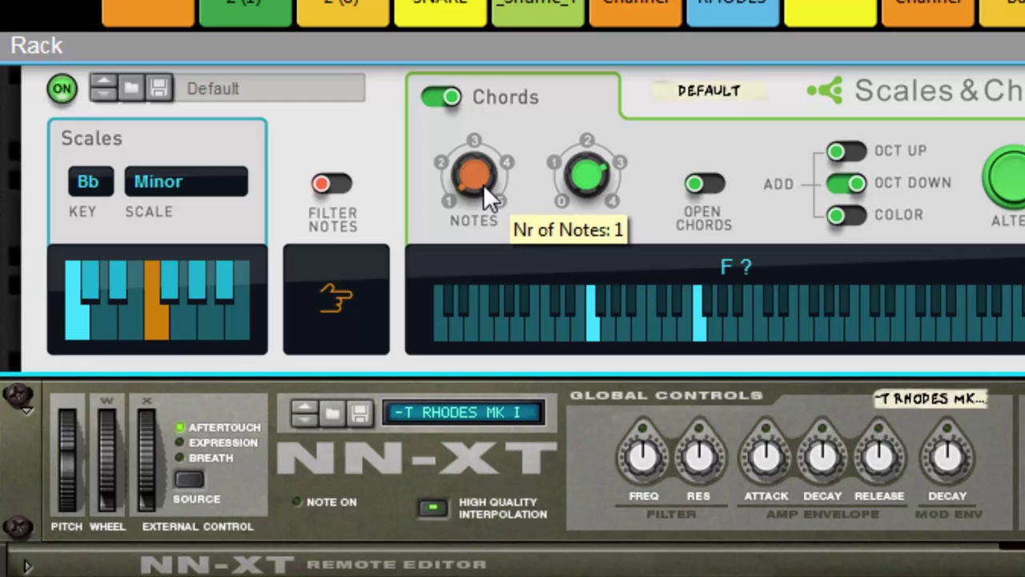
left_click_drag(480, 181, 476, 157)
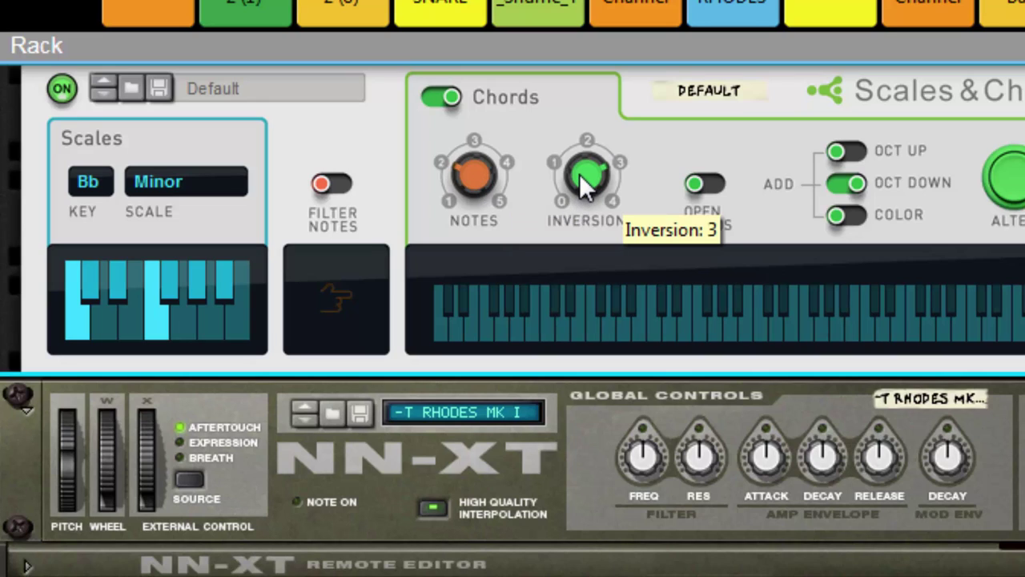
left_click_drag(579, 173, 584, 271)
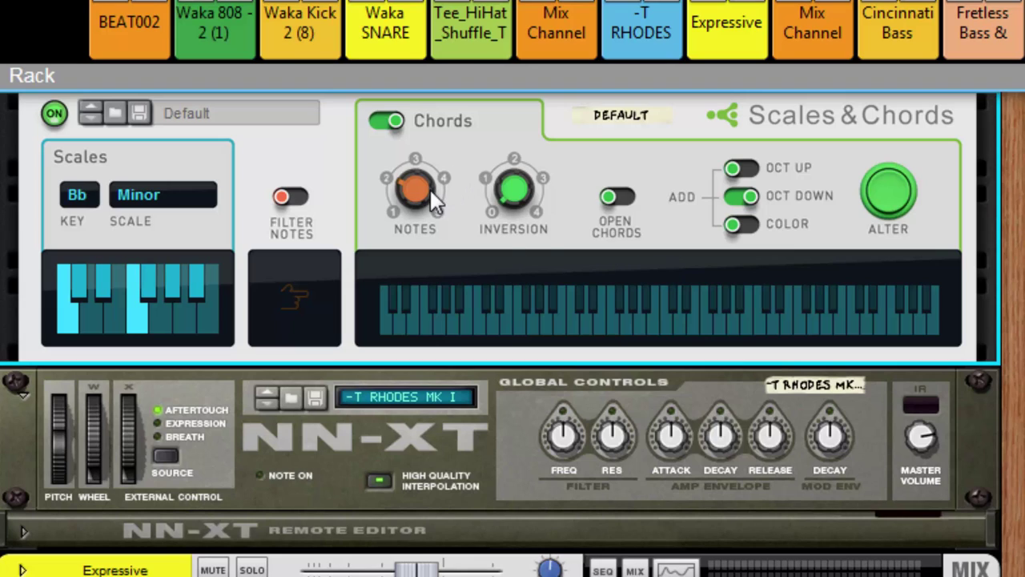
Step: Raise the number of chord notes through 3 and 4 to 5
left_click_drag(416, 190, 416, 176)
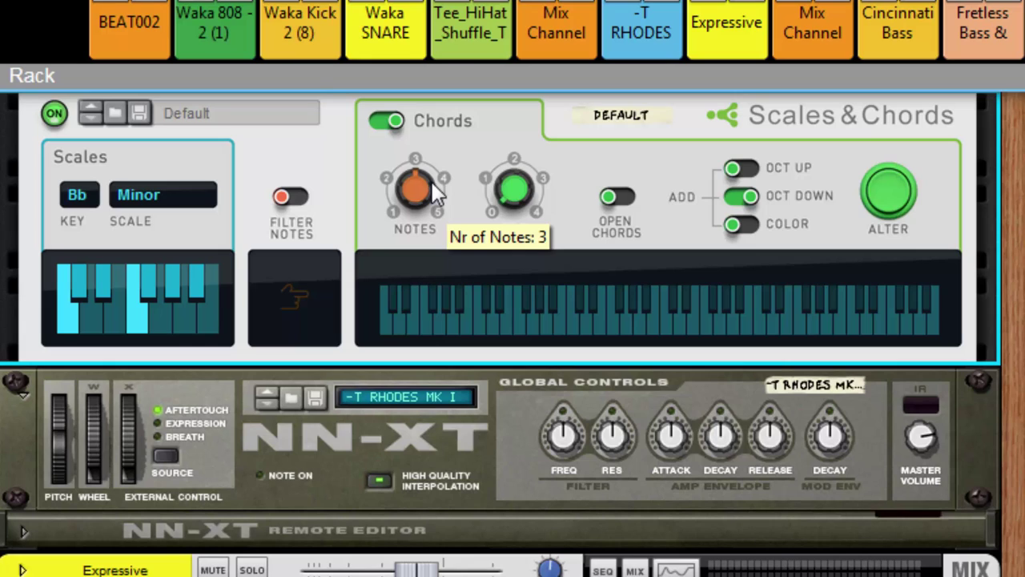
left_click_drag(418, 207, 407, 189)
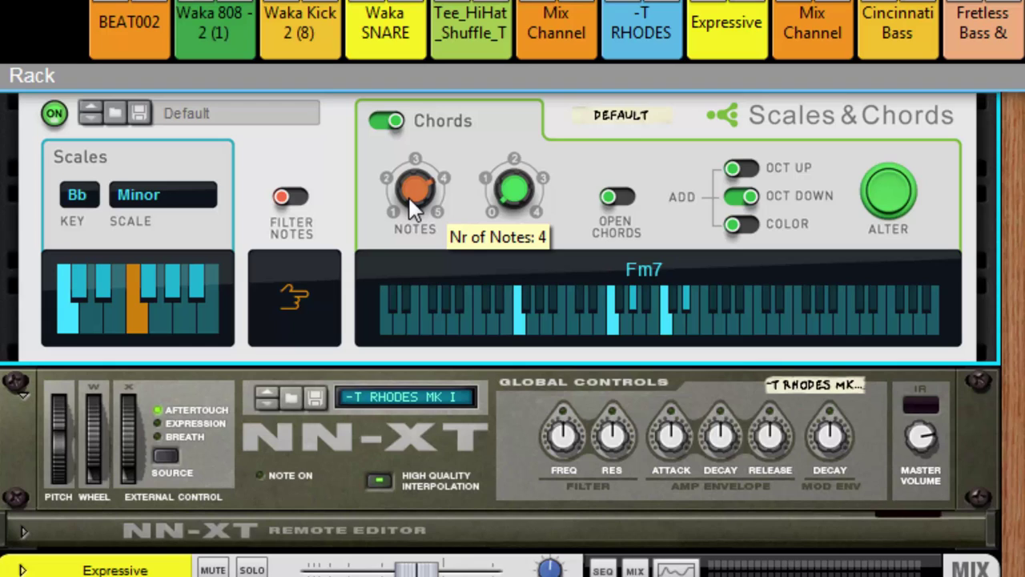
left_click_drag(407, 195, 412, 168)
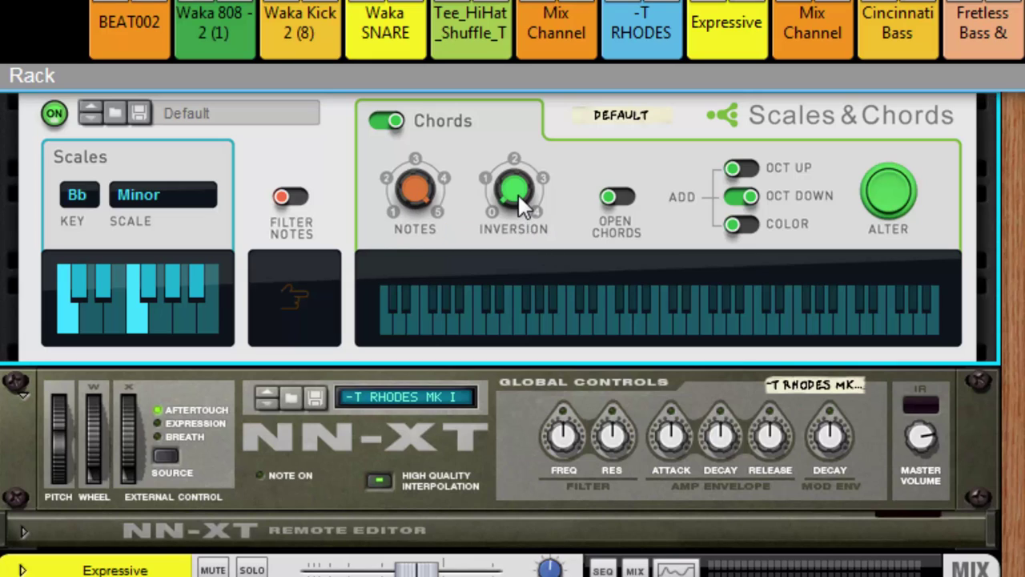
Step: Try the five-note chords with inversion 2, and return the inversion to 0
mouse_move(518, 179)
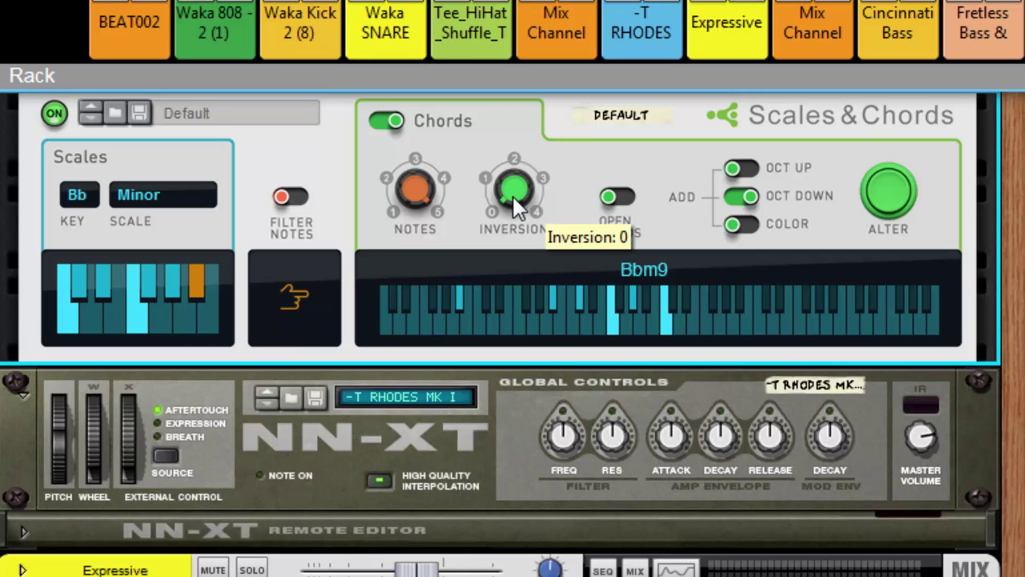
mouse_move(514, 199)
left_mouse_down()
mouse_move(513, 178)
mouse_move(510, 186)
left_mouse_up()
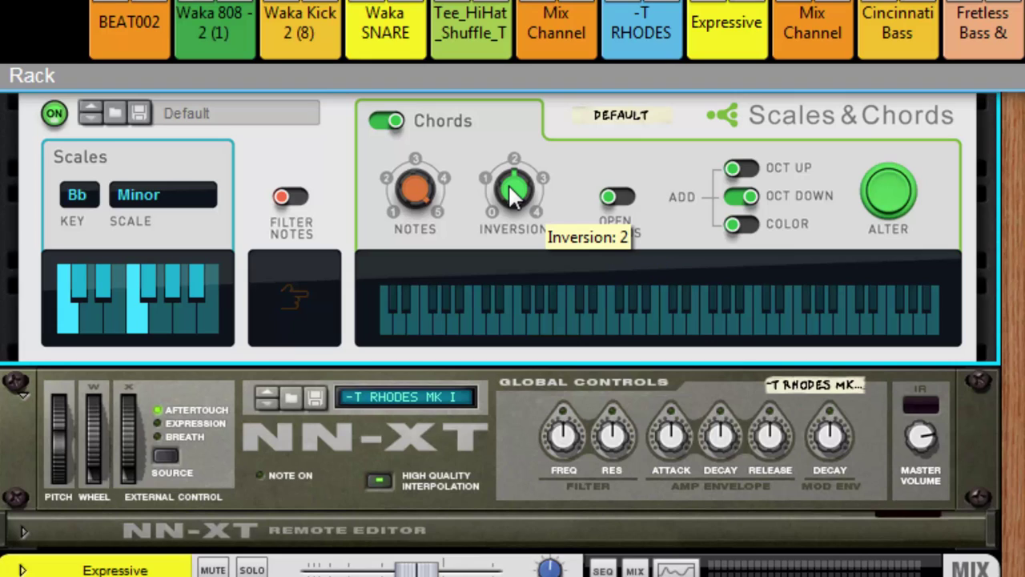
left_click_drag(512, 196, 512, 246)
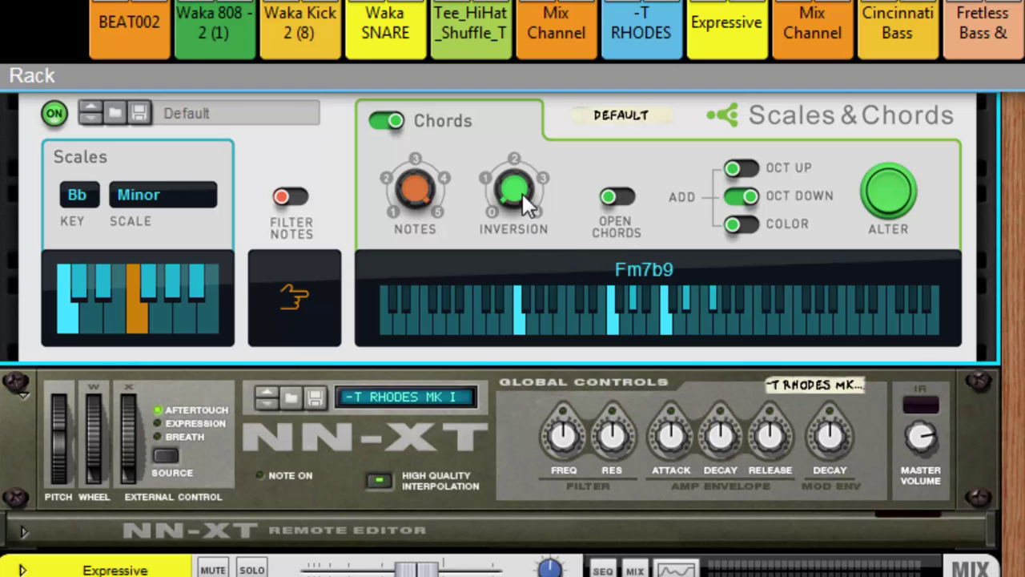
Step: Raise the inversion of the five-note chords through 2 and 3 to 4, and leave it at 3
mouse_move(513, 205)
mouse_move(510, 196)
left_mouse_down()
mouse_move(513, 157)
mouse_move(518, 185)
left_mouse_up()
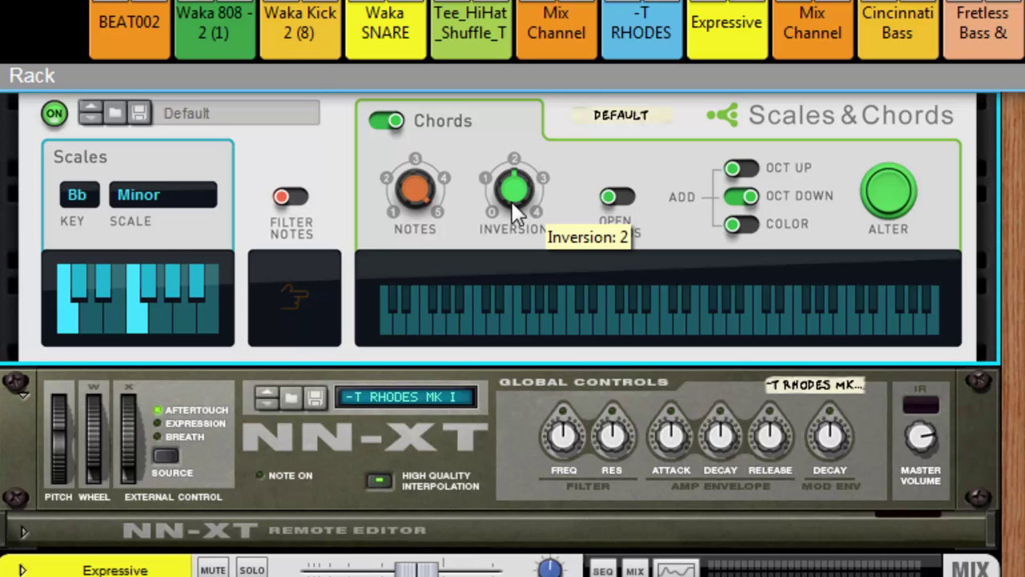
left_click_drag(511, 205, 507, 186)
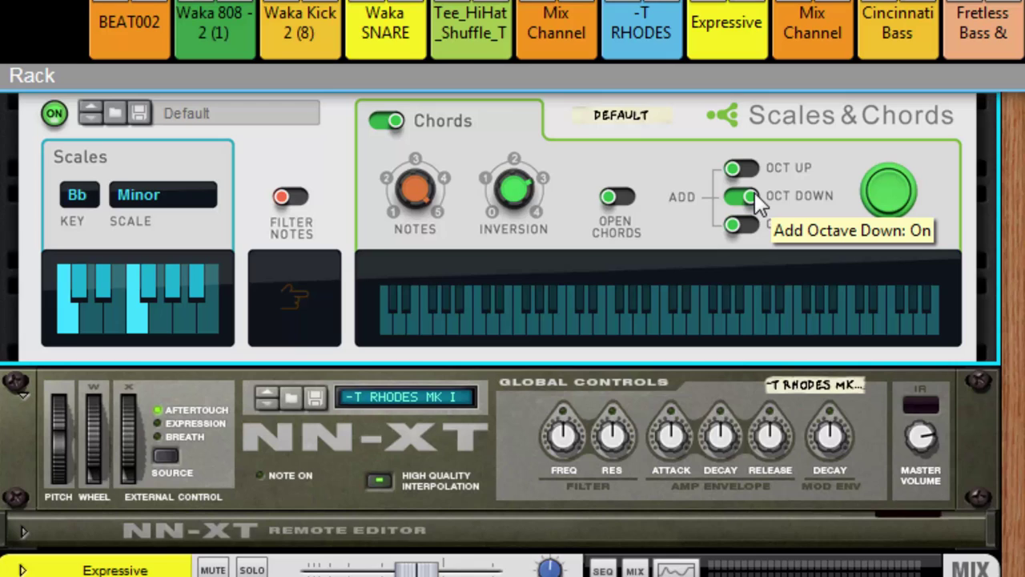
left_click_drag(502, 197, 501, 167)
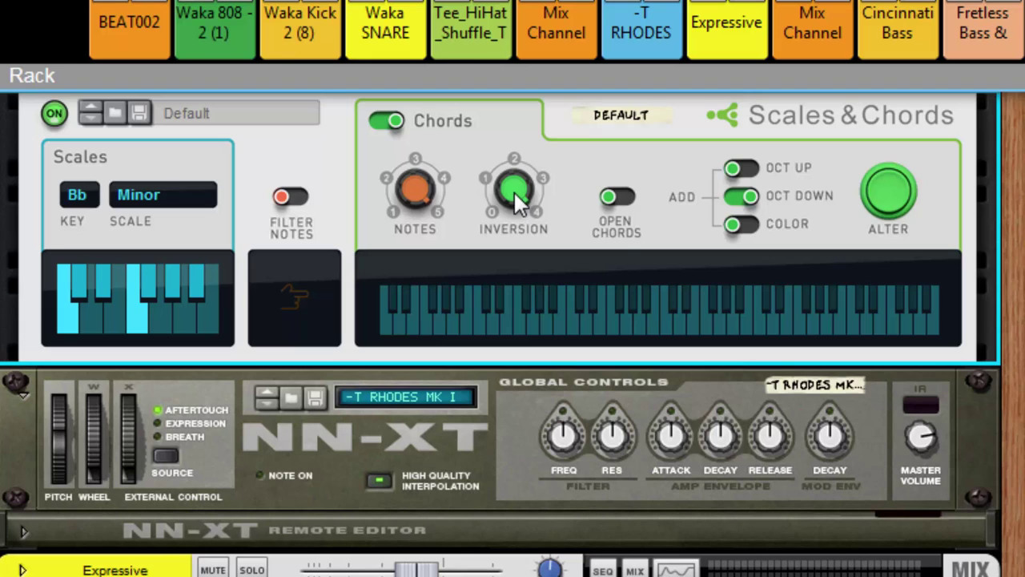
left_click_drag(513, 190, 512, 212)
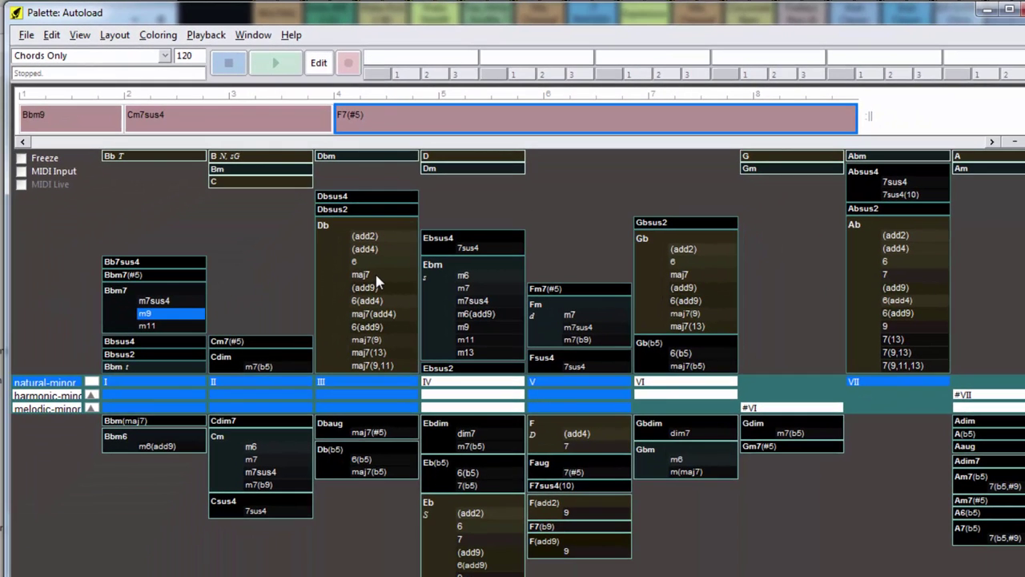
Step: Audition the progression Dbmaj7, Cm7(b5), F7(#5) and Bbm9 in the chord palette
left_click(290, 447)
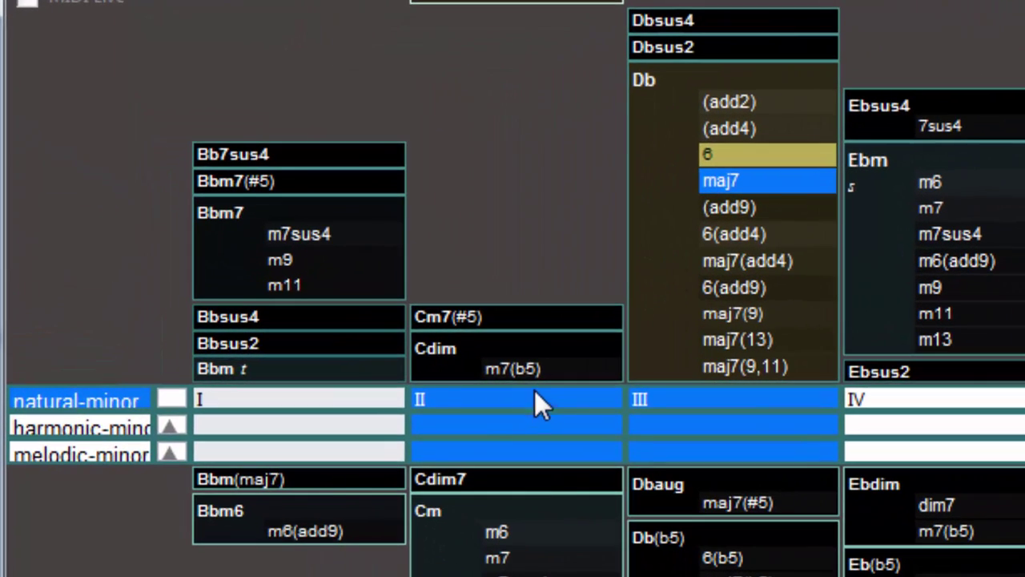
left_click(523, 370)
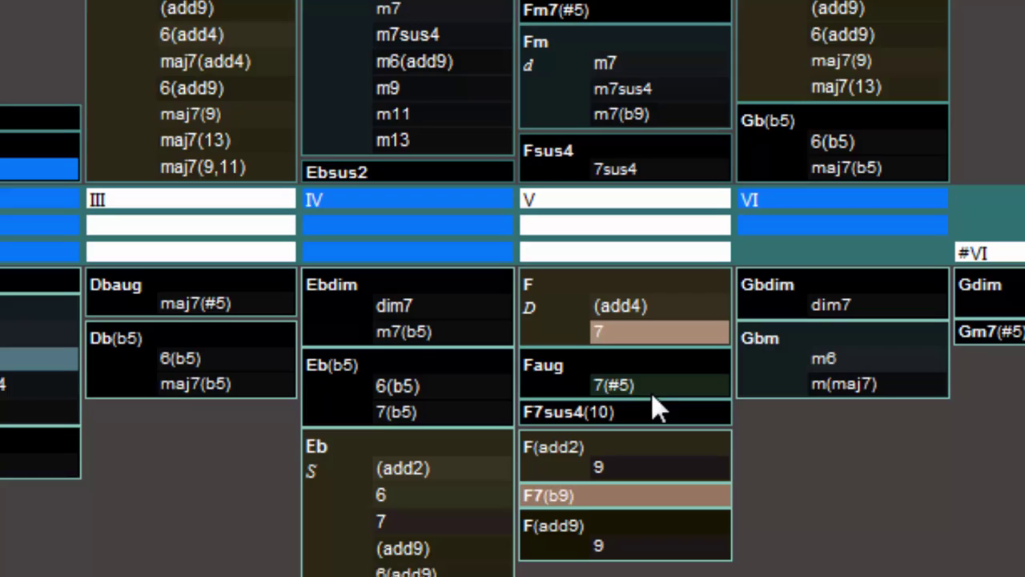
left_click(651, 390)
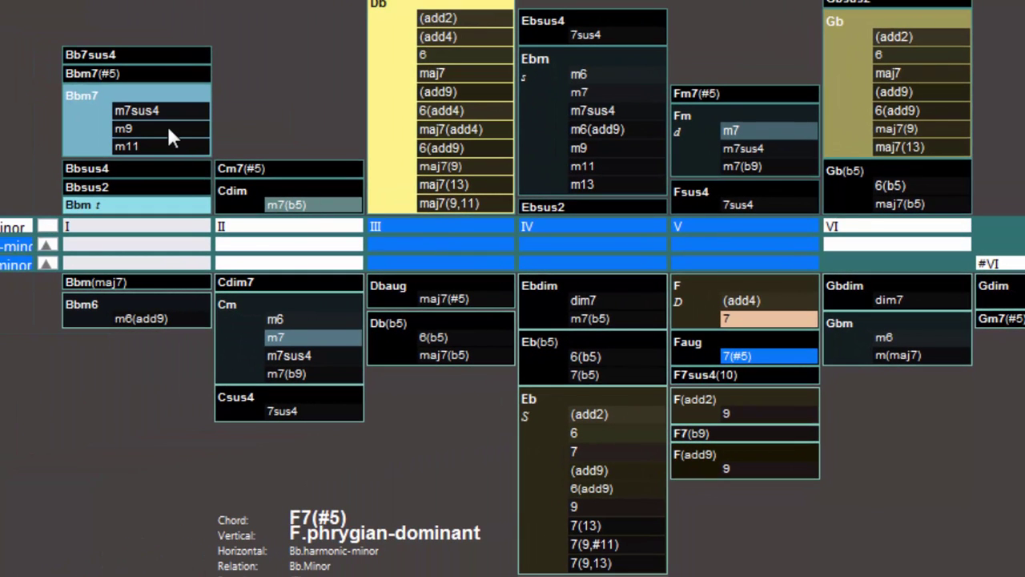
left_click(168, 129)
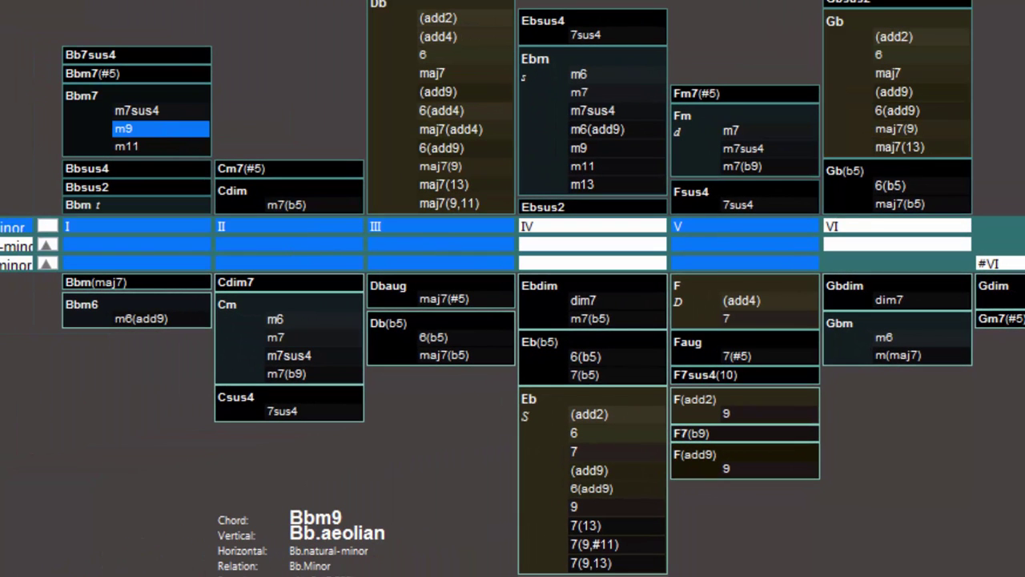
Step: Audition Gbmaj7, Ebm7sus4, Dbmaj7 and F7(#5) in the palette, resolving to Bbm9
left_click(910, 74)
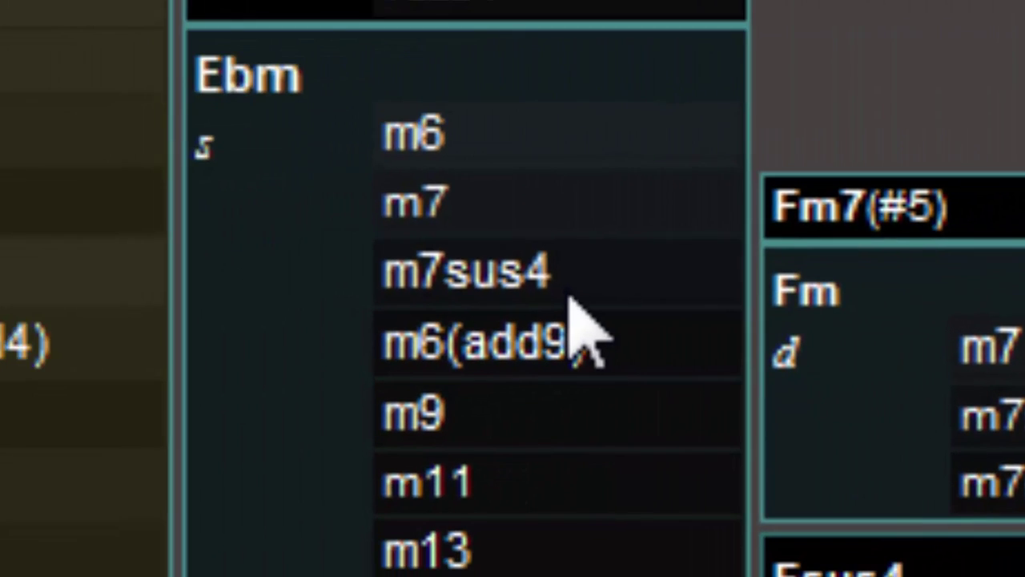
left_click(569, 291)
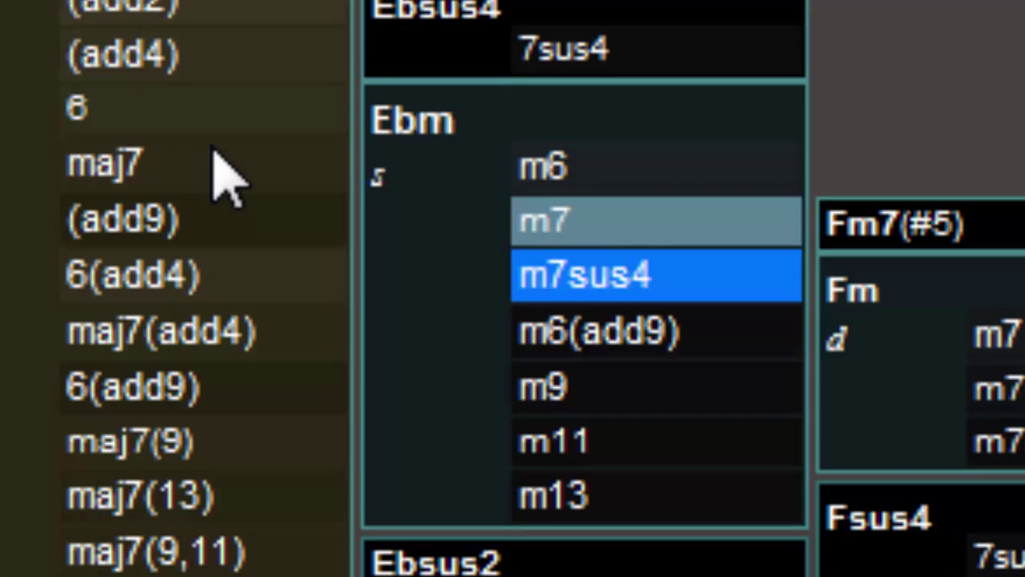
left_click(9, 150)
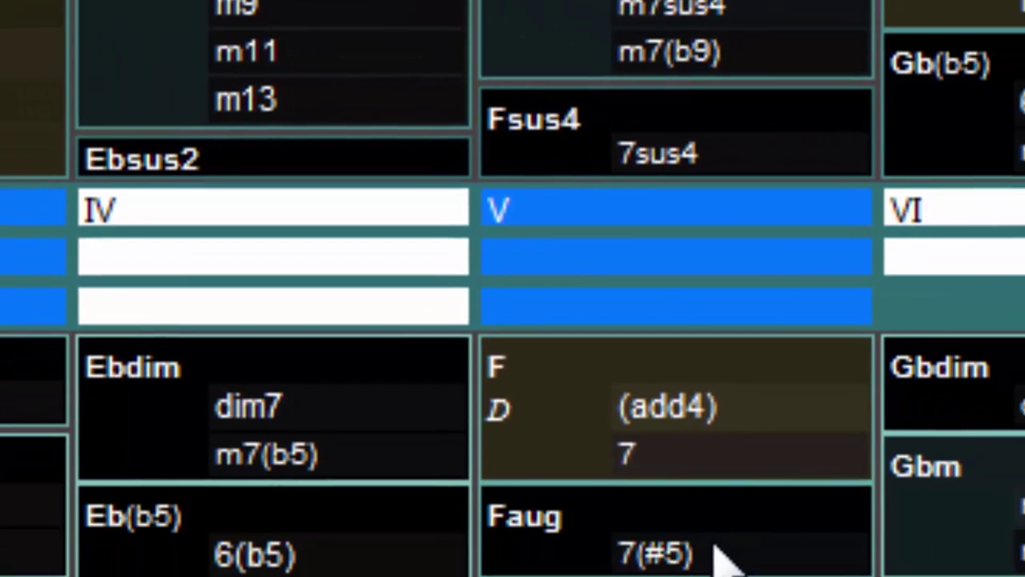
left_click(568, 408)
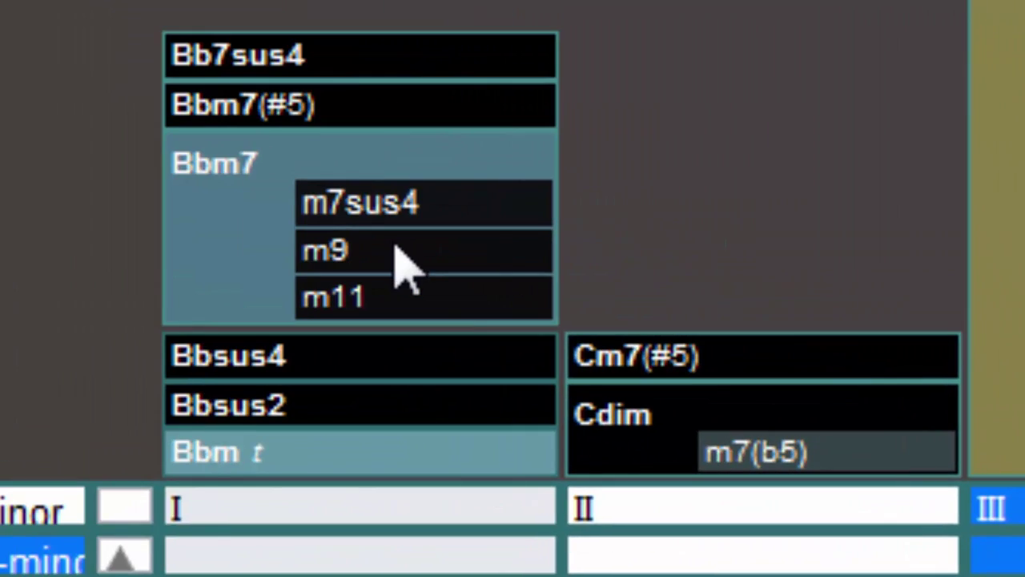
left_click(398, 264)
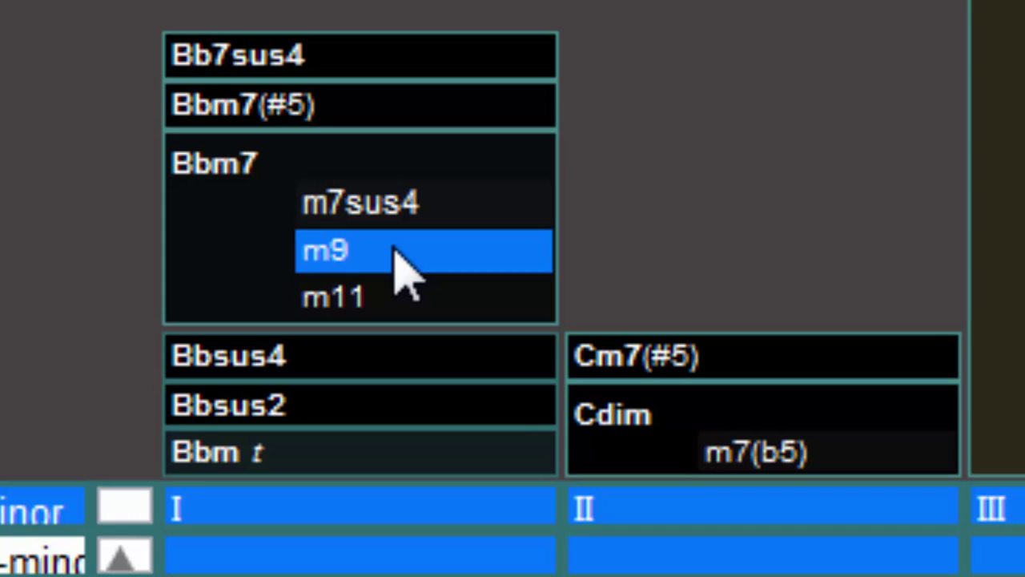
Step: Play the palette chords Cm7(b5), Dbmaj7, Gm7(b5), Gbmaj7 and F7(#5), ending on Bbm9
left_click(795, 454)
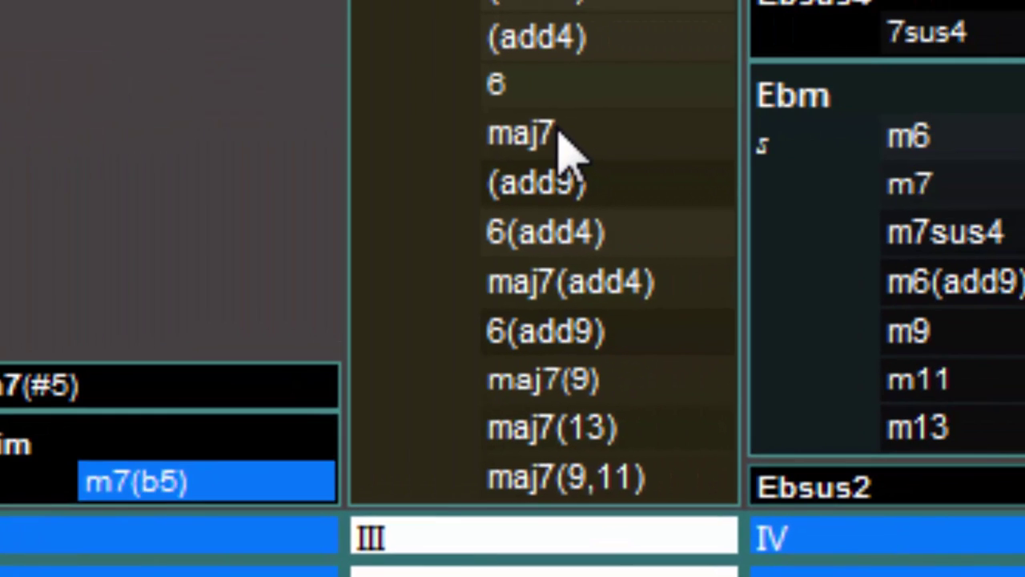
left_click(563, 145)
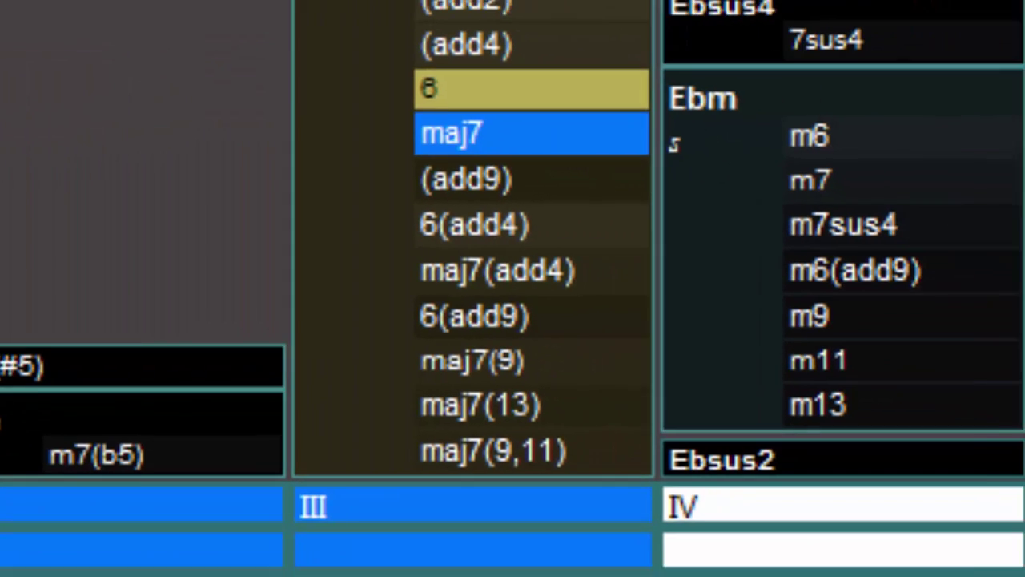
left_click(1001, 455)
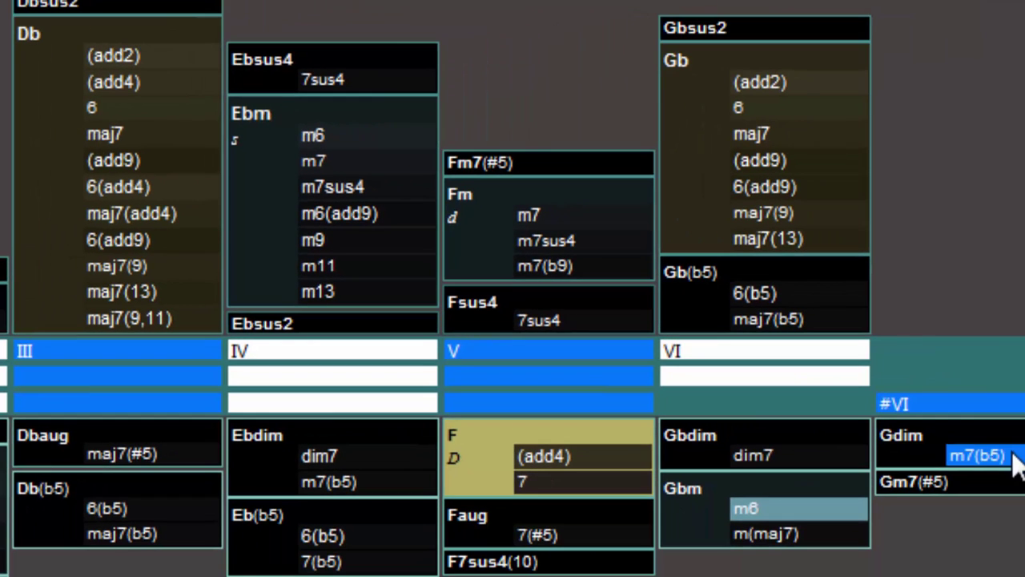
left_click(779, 136)
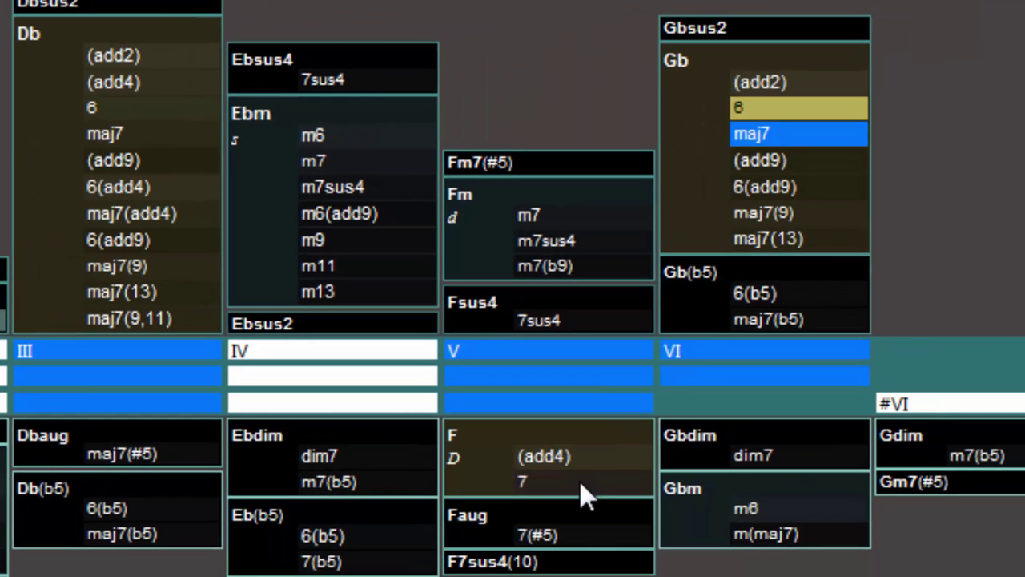
left_click(573, 533)
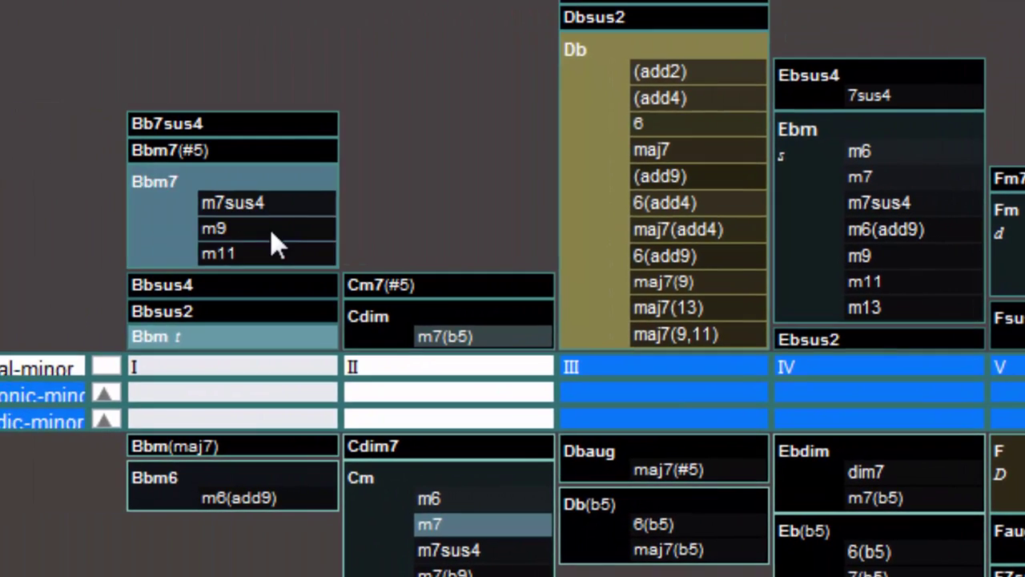
left_click(270, 229)
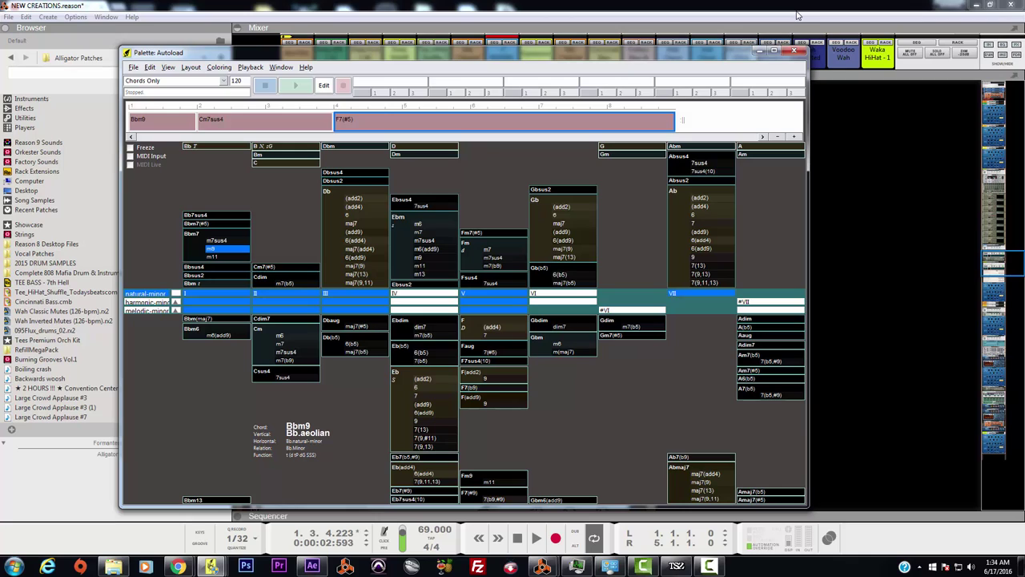
Step: Compare F7(#5) and Fm7sus4 as dominant chords leading to Bbm9 in the palette
left_click(495, 354)
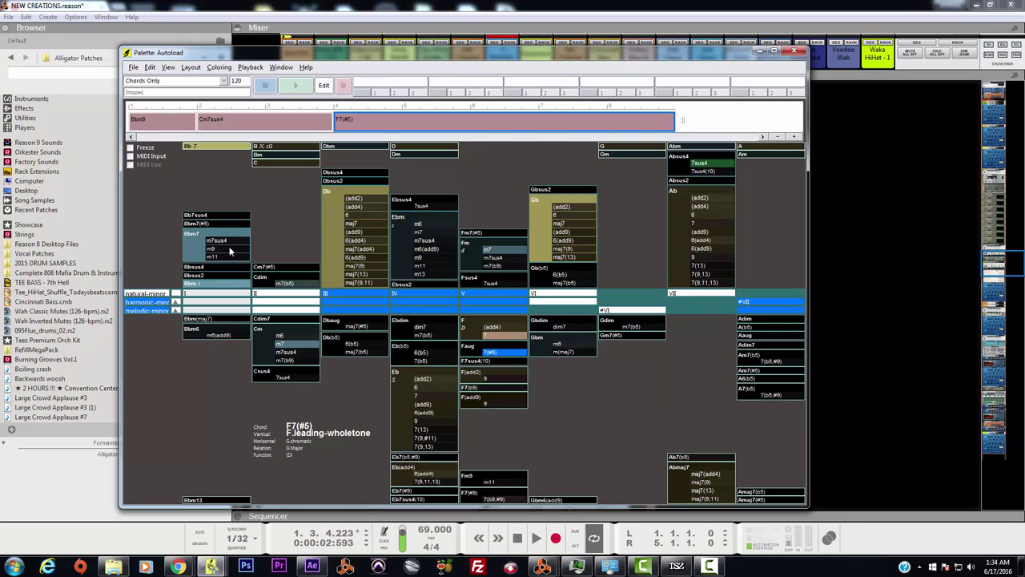
left_click(213, 249)
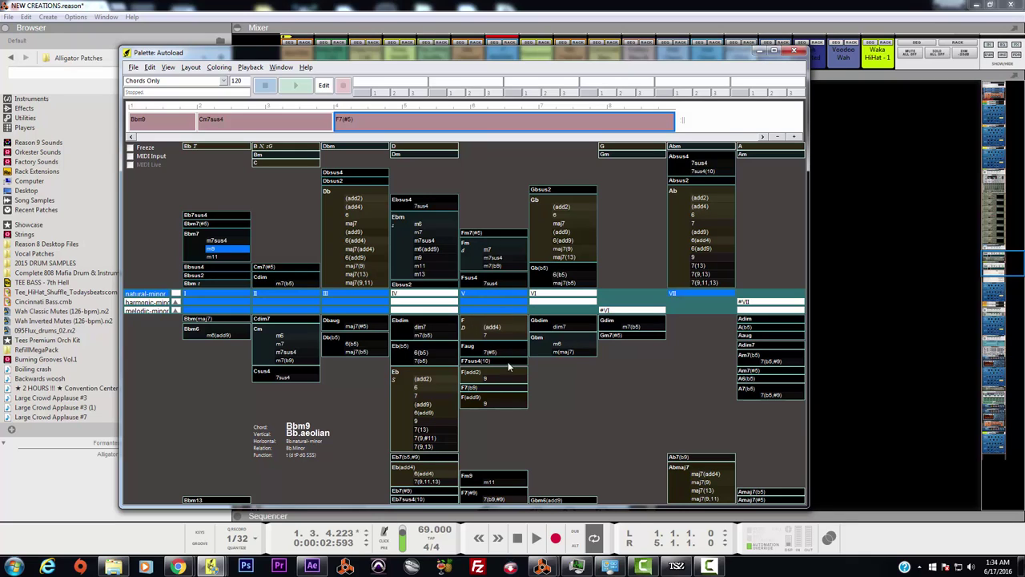
left_click(494, 257)
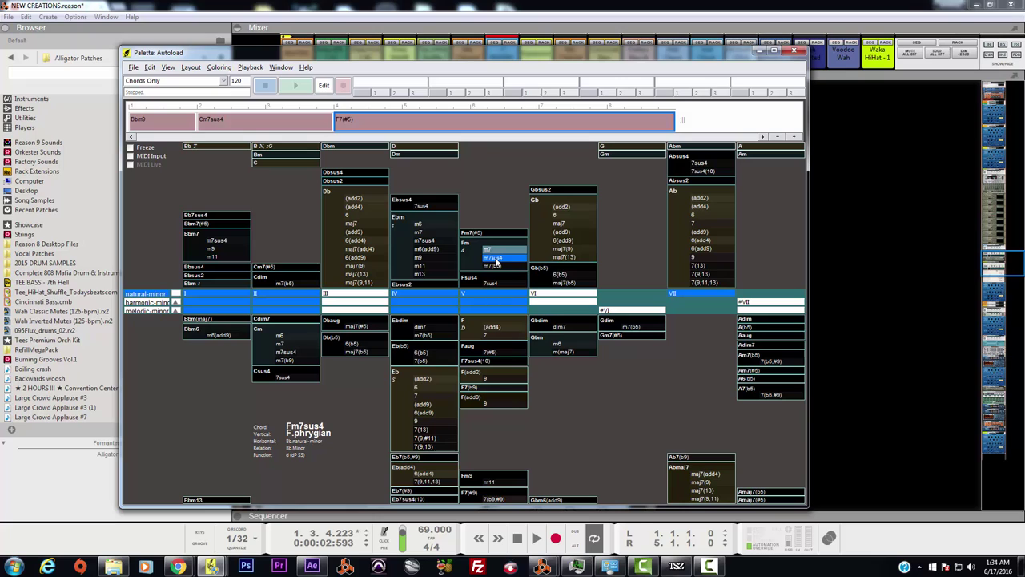
left_click(497, 354)
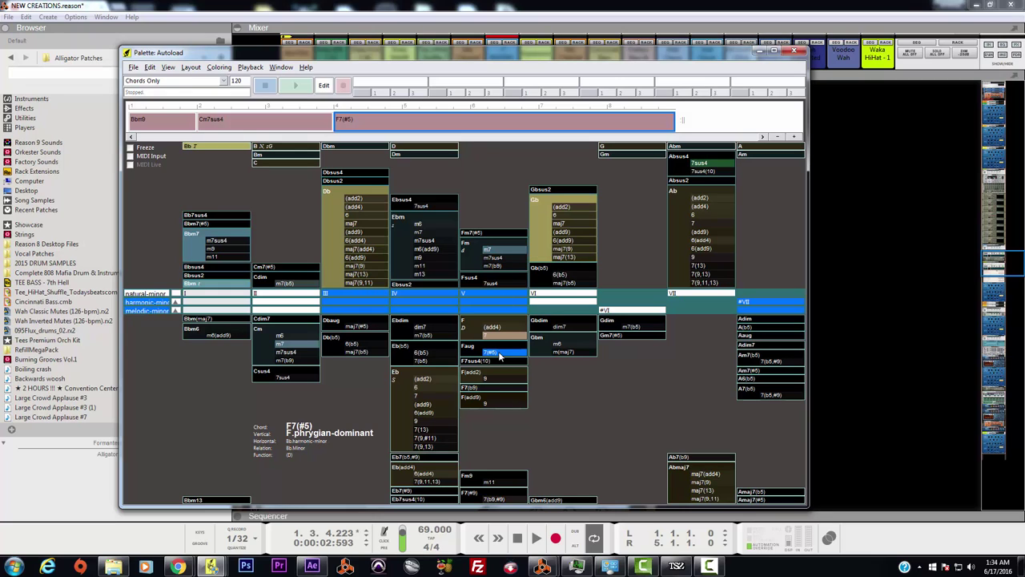
left_click(233, 253)
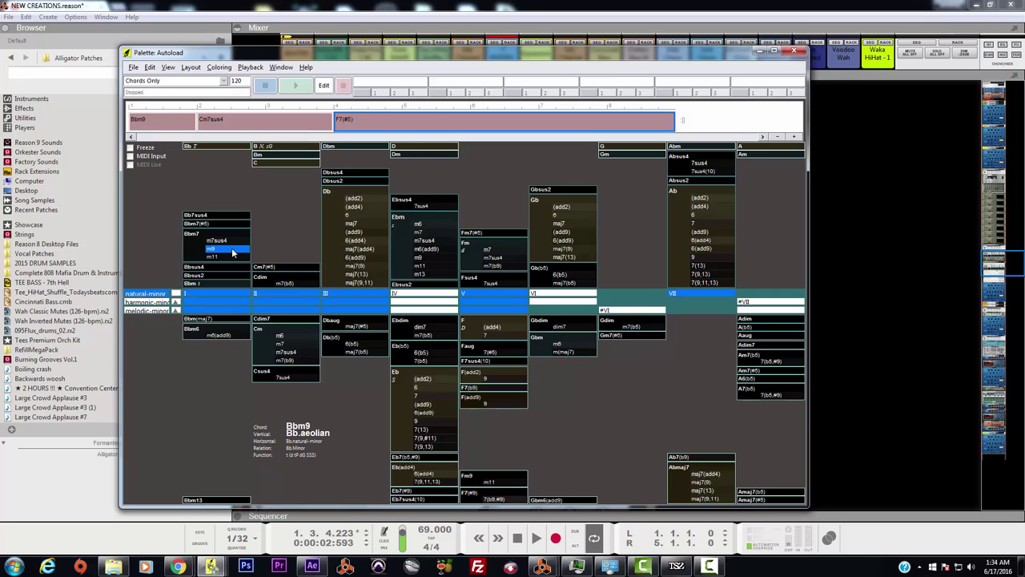
Step: Switch back to the Reason rack and try Alter on the five-note Bb minor chords of the NN-XT's Scales & Chords device
left_click(732, 4)
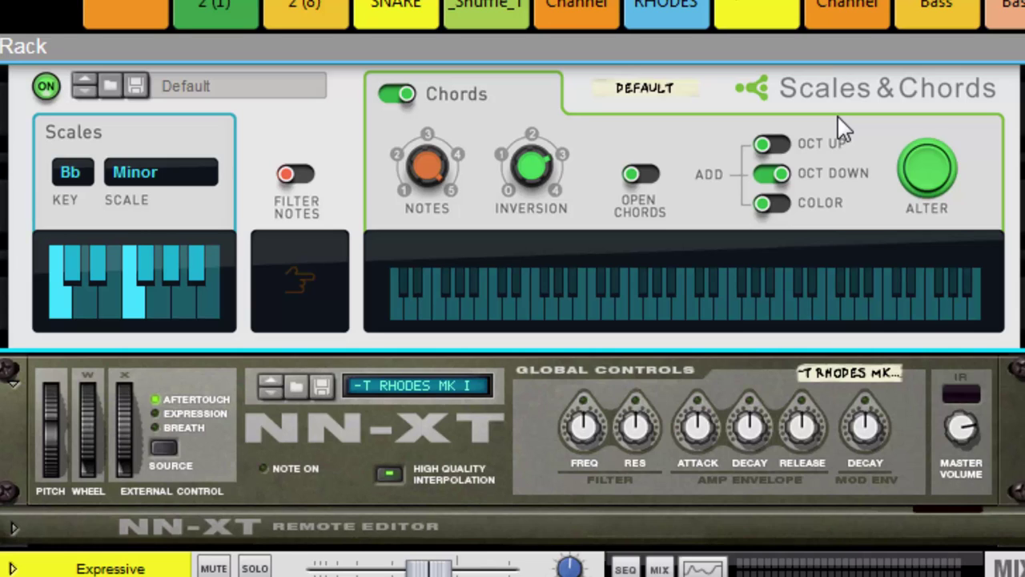
left_click(935, 168)
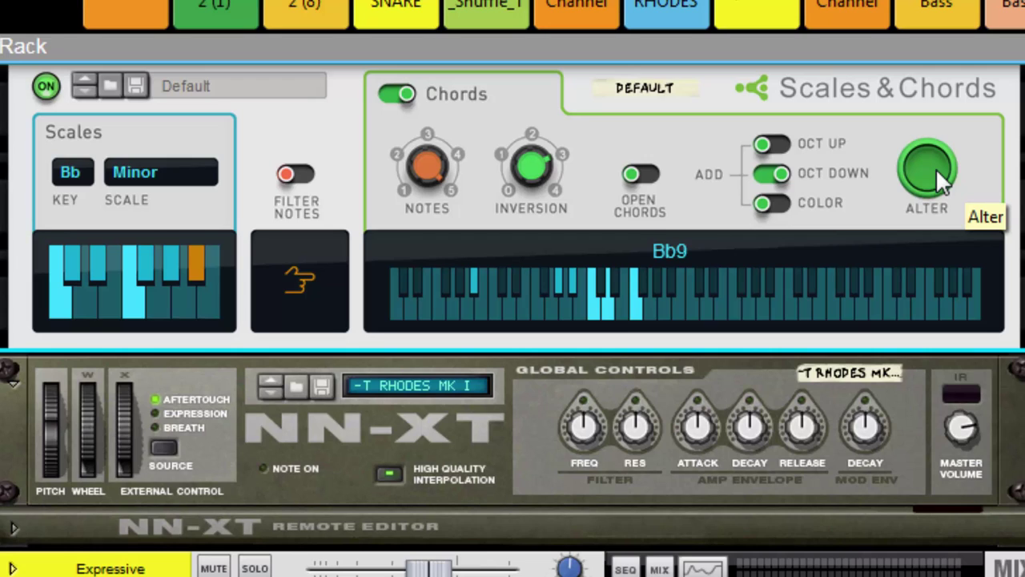
left_click(935, 168)
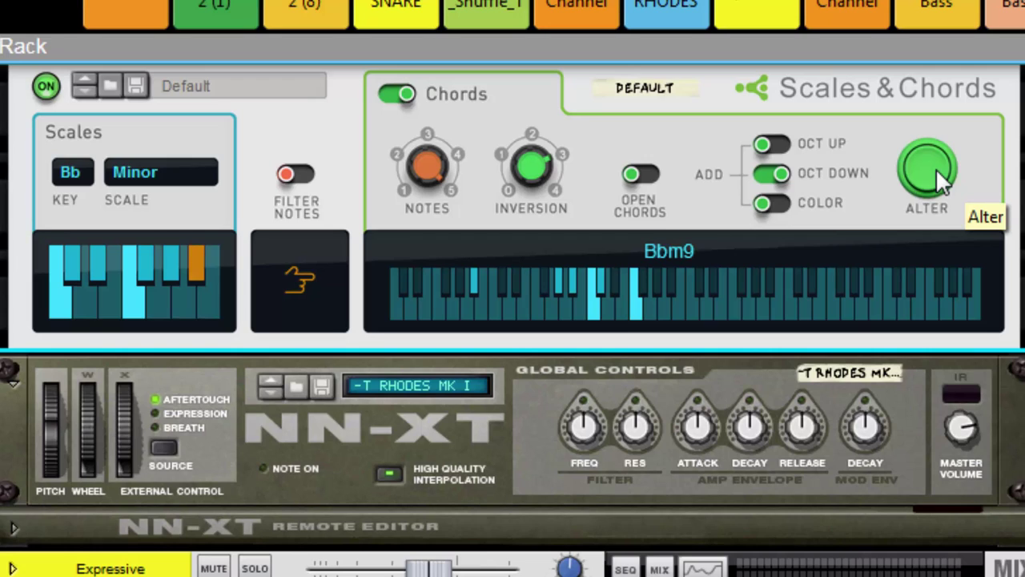
left_click(935, 168)
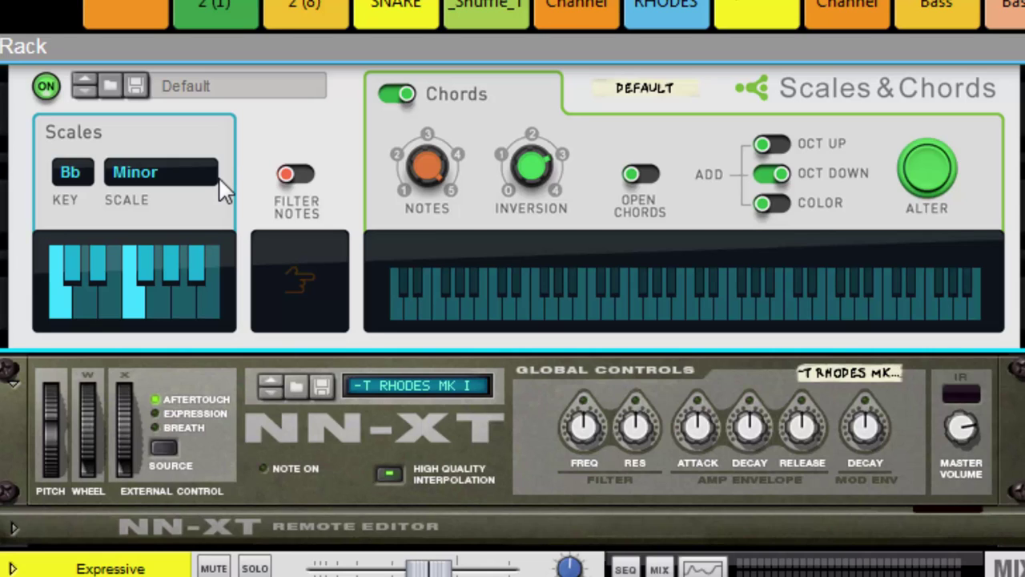
left_click(933, 161)
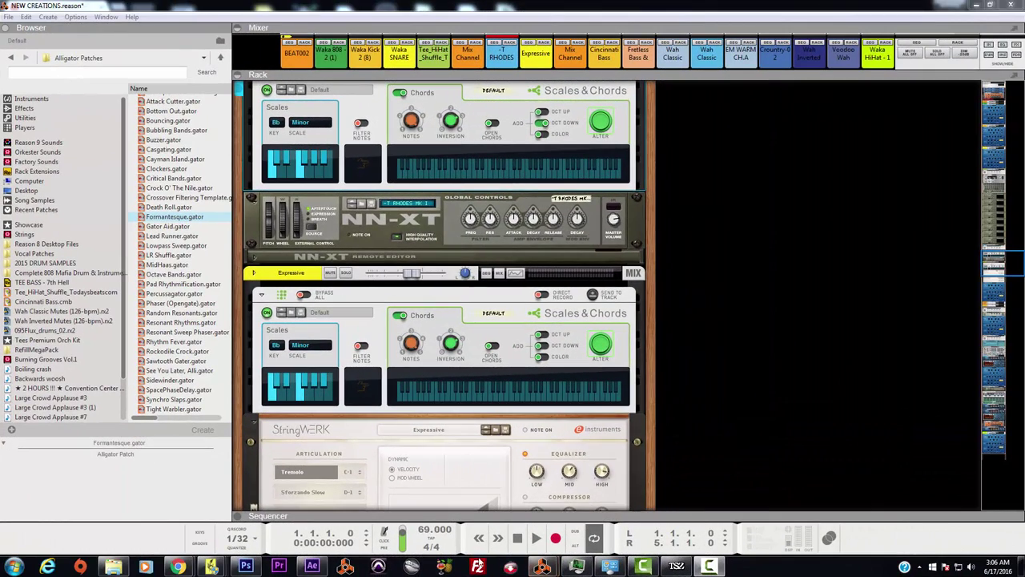
Step: Play the song from the start to hear the recorded parts
left_click(515, 538)
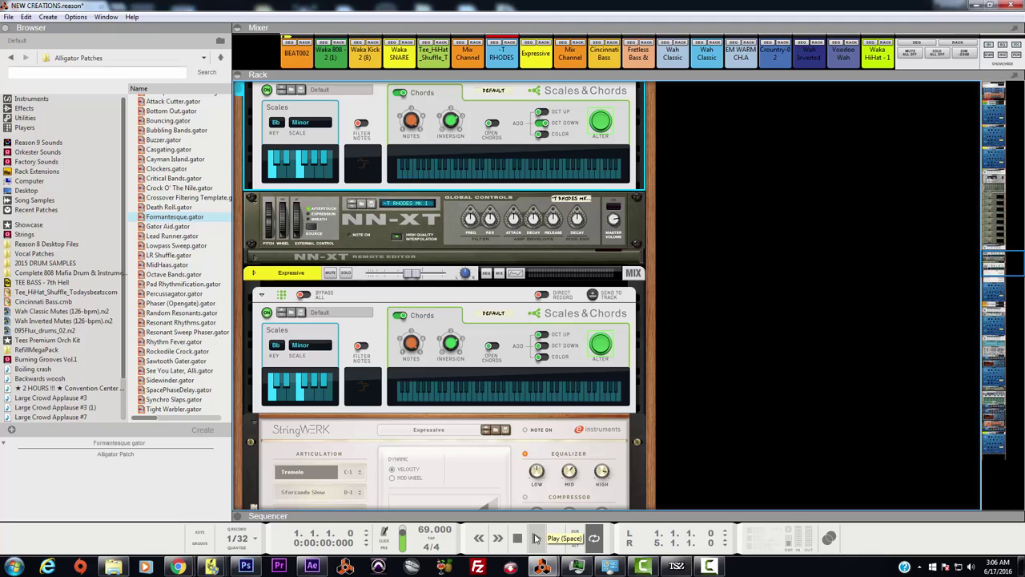
left_click(536, 538)
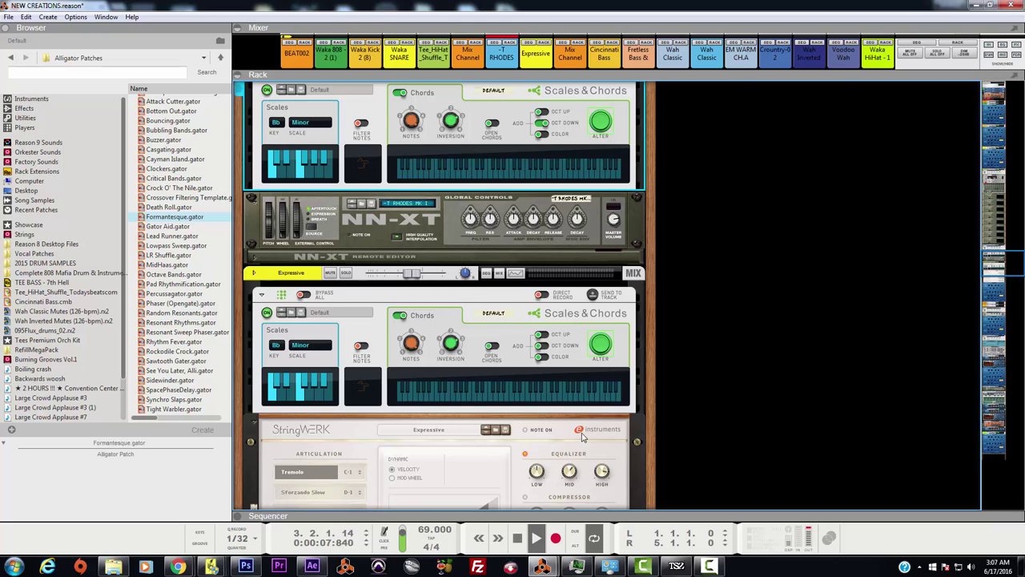
Step: Enlarge the rack by shrinking the sequencer area, and select the Combinator above the Tight Warbler Alligator
scroll(581, 435, "up", 2)
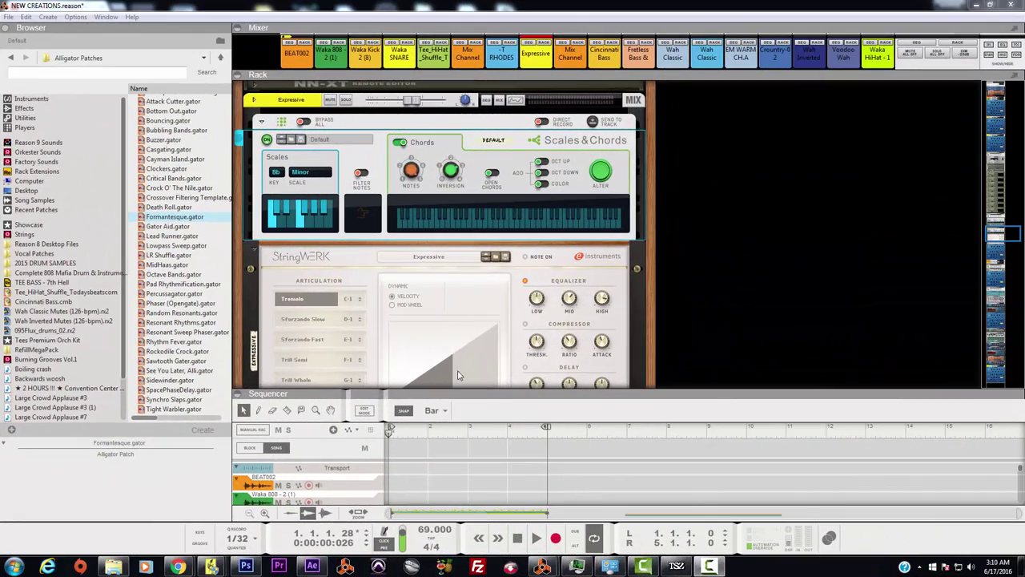
left_click_drag(458, 394, 453, 503)
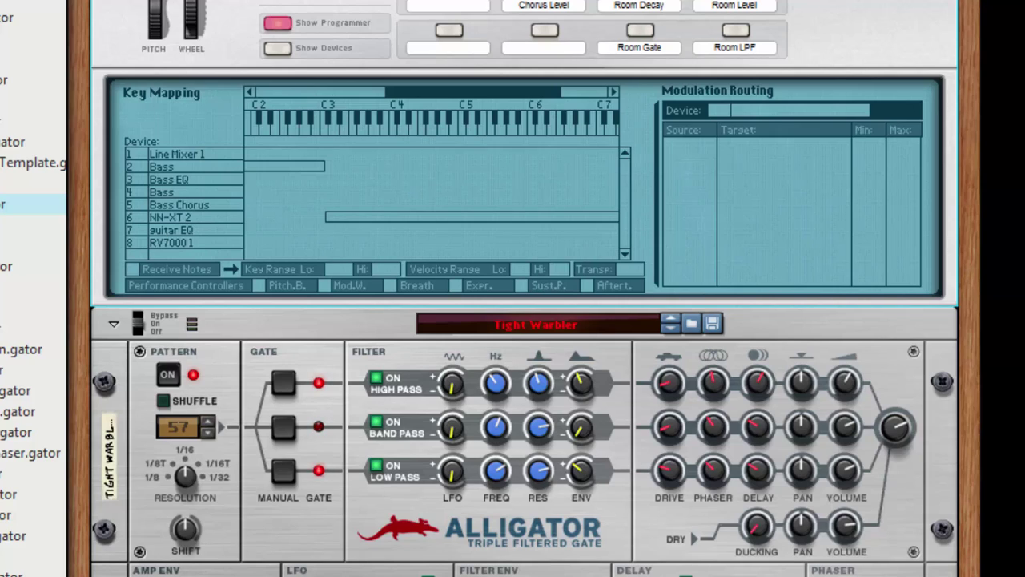
left_click(159, 234)
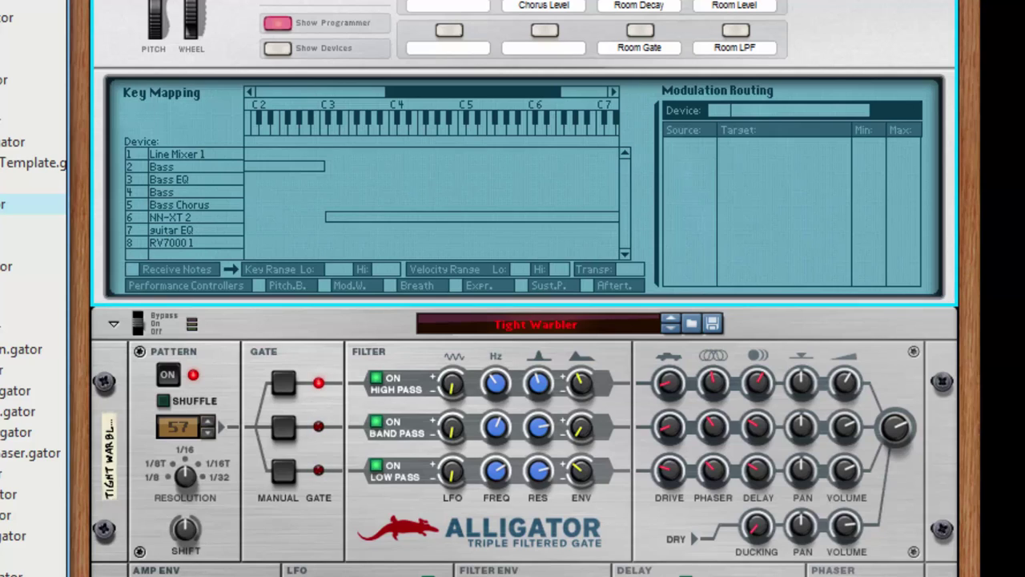